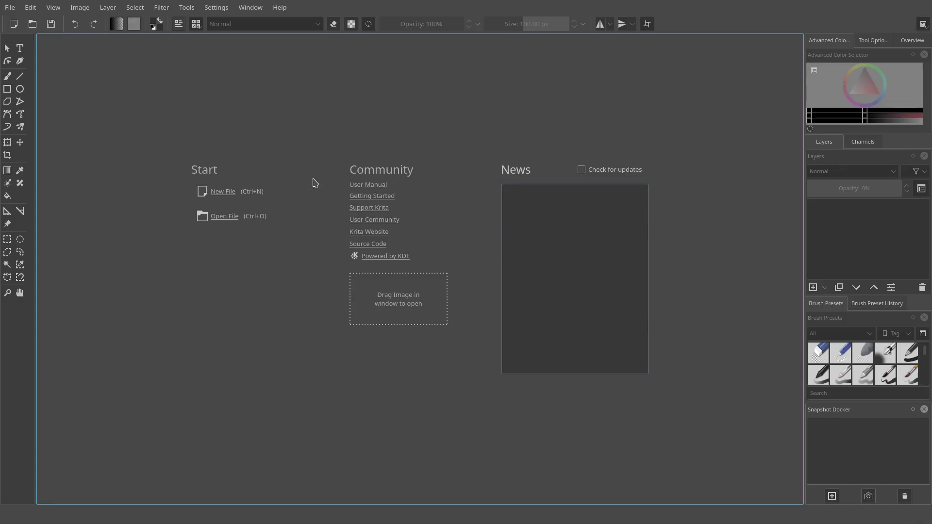
- Create a new custom document 2000 px wide and 2000 px high
{"action": "left_click", "coordinate": [10, 7]}
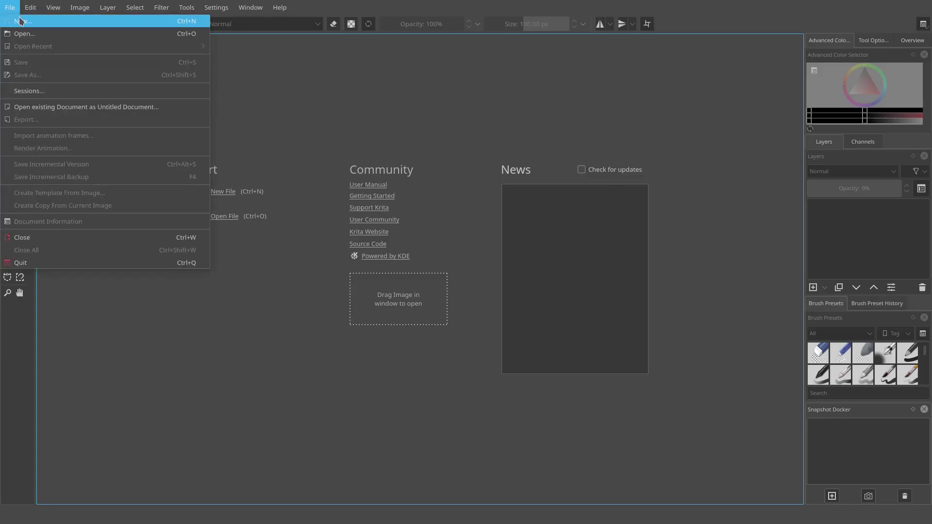
{"action": "left_click", "coordinate": [22, 19]}
{"action": "double_click", "coordinate": [482, 166]}
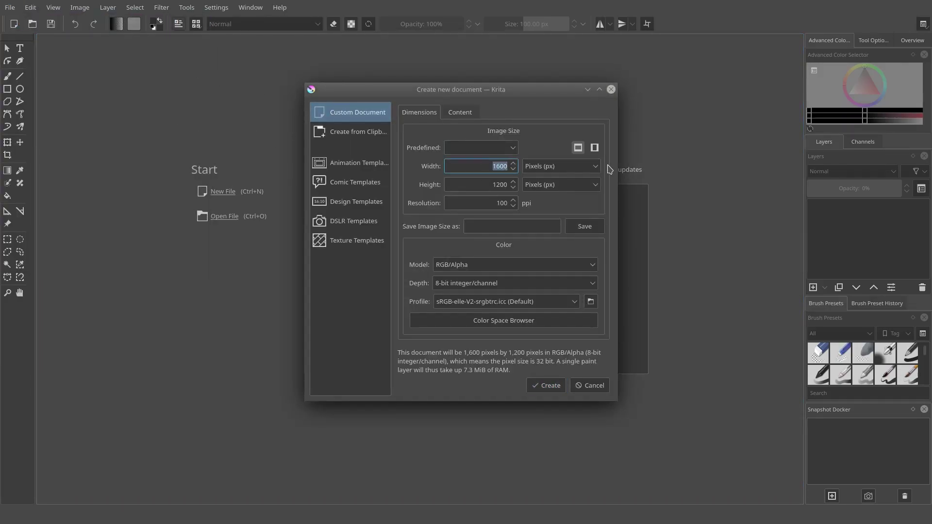
{"action": "type", "text": "2000"}
{"action": "key", "text": "Tab"}
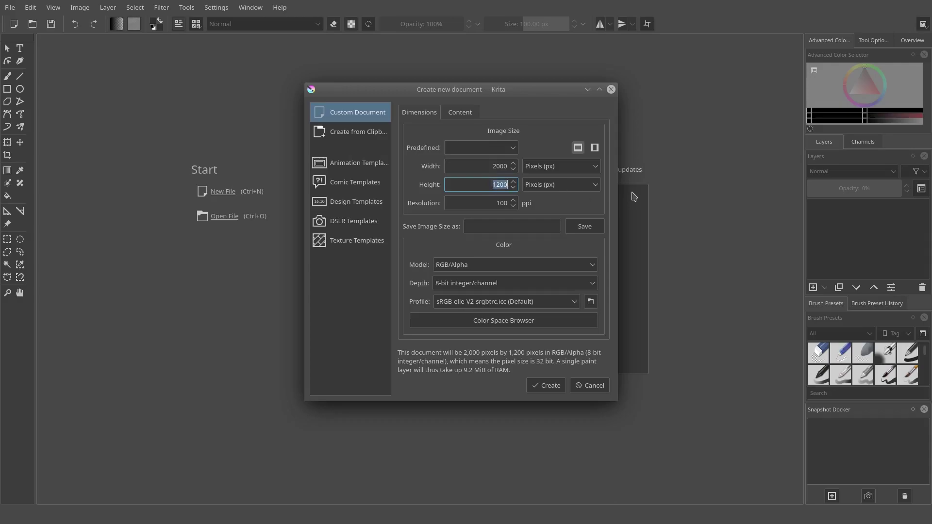
{"action": "type", "text": "20"}
{"action": "left_click", "coordinate": [553, 387]}
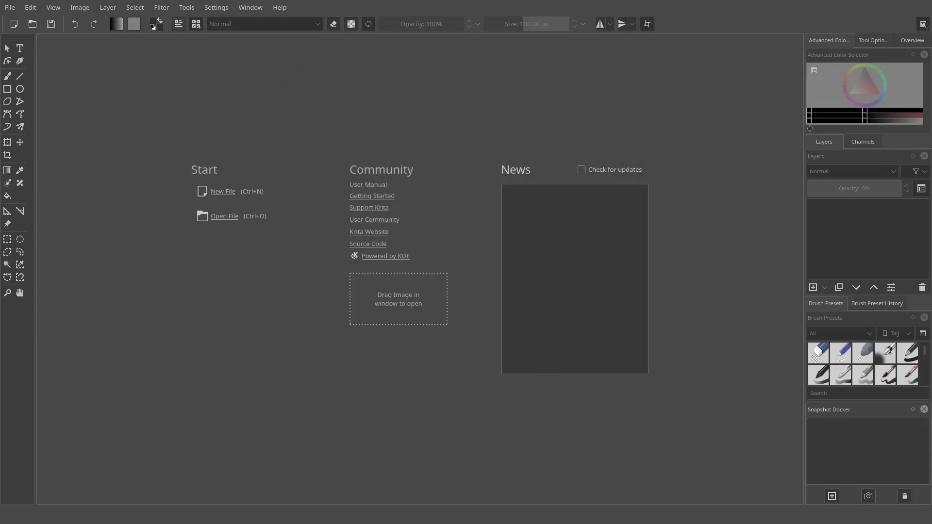
- Paint several wavy black test strokes on the canvas with the 40 px Basic-5 Size brush
{"action": "scroll", "coordinate": [493, 272], "scroll_direction": "down", "scroll_amount": 1}
{"action": "scroll", "coordinate": [441, 196], "scroll_direction": "up", "scroll_amount": 1}
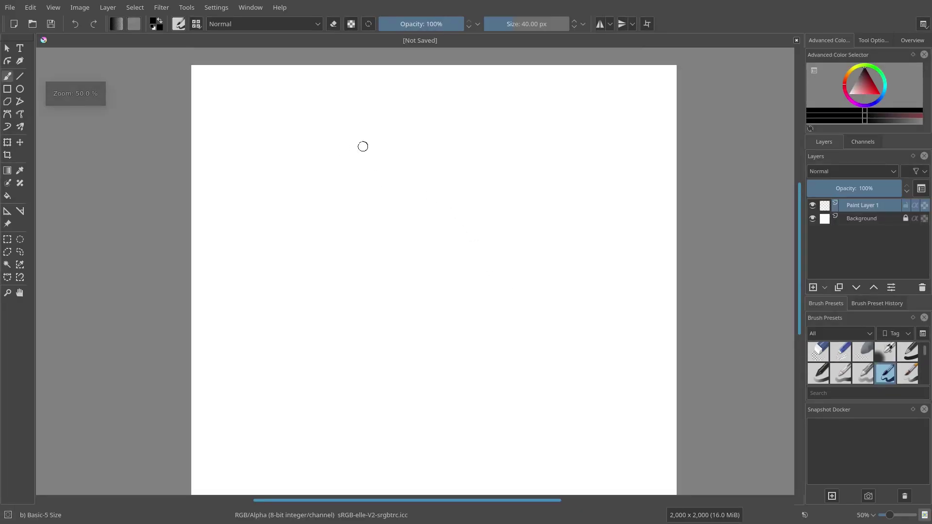
{"action": "mouse_move", "coordinate": [412, 137]}
{"action": "left_mouse_down"}
{"action": "mouse_move", "coordinate": [366, 219]}
{"action": "mouse_move", "coordinate": [434, 304]}
{"action": "mouse_move", "coordinate": [447, 355]}
{"action": "left_mouse_up"}
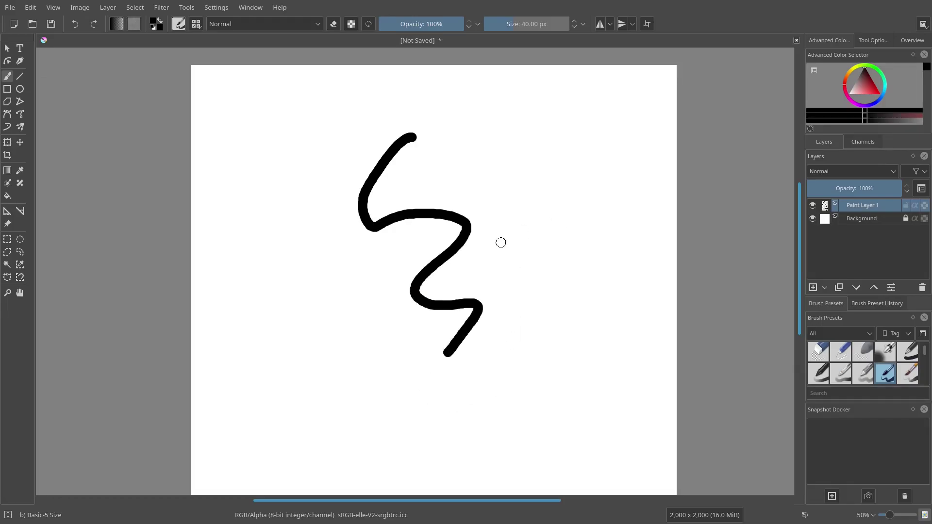
{"action": "left_click_drag", "start_coordinate": [499, 251], "coordinate": [498, 357]}
{"action": "scroll", "coordinate": [532, 329], "scroll_direction": "up", "scroll_amount": 2}
{"action": "scroll", "coordinate": [524, 318], "scroll_direction": "up", "scroll_amount": 1}
{"action": "scroll", "coordinate": [522, 311], "scroll_direction": "down", "scroll_amount": 2}
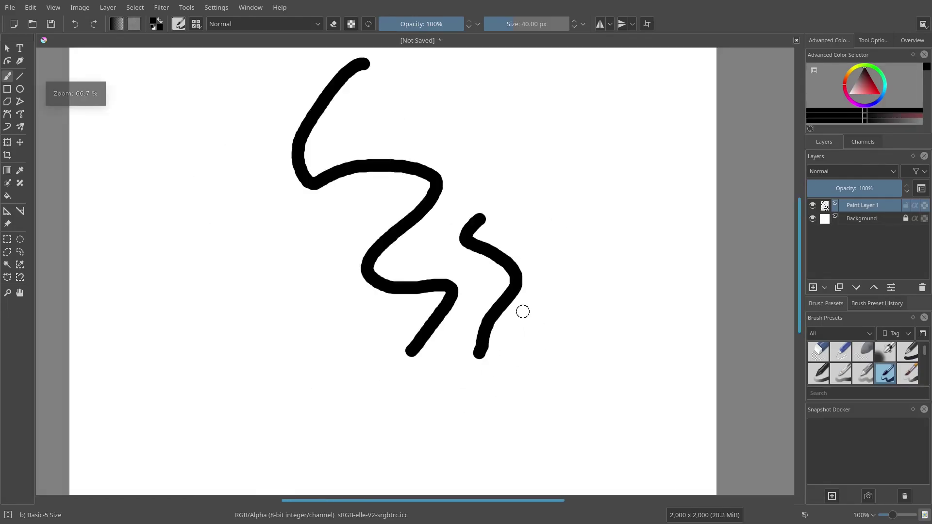
{"action": "scroll", "coordinate": [480, 301], "scroll_direction": "up", "scroll_amount": 1}
{"action": "scroll", "coordinate": [485, 258], "scroll_direction": "up", "scroll_amount": 1}
{"action": "left_click_drag", "start_coordinate": [484, 257], "coordinate": [420, 423]}
{"action": "scroll", "coordinate": [518, 262], "scroll_direction": "down", "scroll_amount": 2}
{"action": "scroll", "coordinate": [519, 262], "scroll_direction": "down", "scroll_amount": 1}
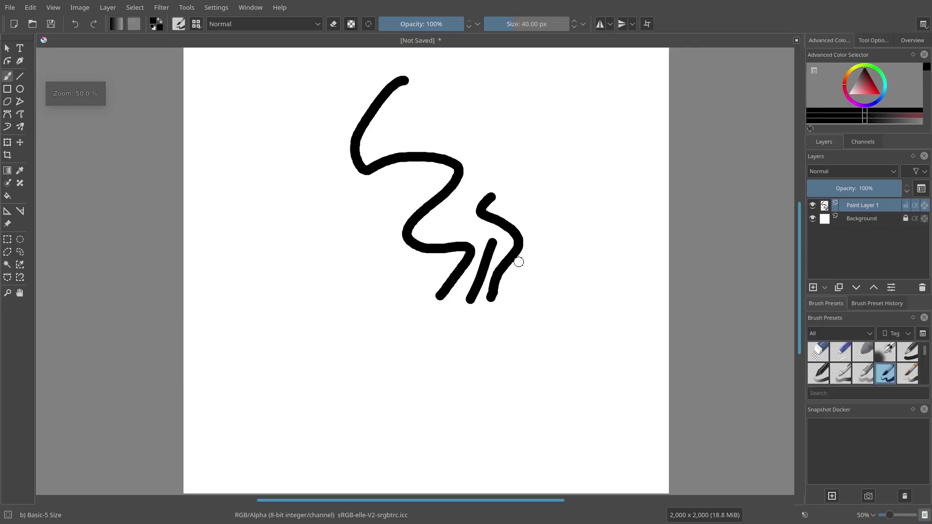
{"action": "left_click_drag", "start_coordinate": [553, 253], "coordinate": [422, 361]}
- Undo all the test strokes so the canvas is blank
{"action": "key", "text": "ctrl+z"}
{"action": "key", "text": "ctrl+z"}
{"action": "key", "text": "ctrl+z"}
{"action": "key", "text": "ctrl+z"}
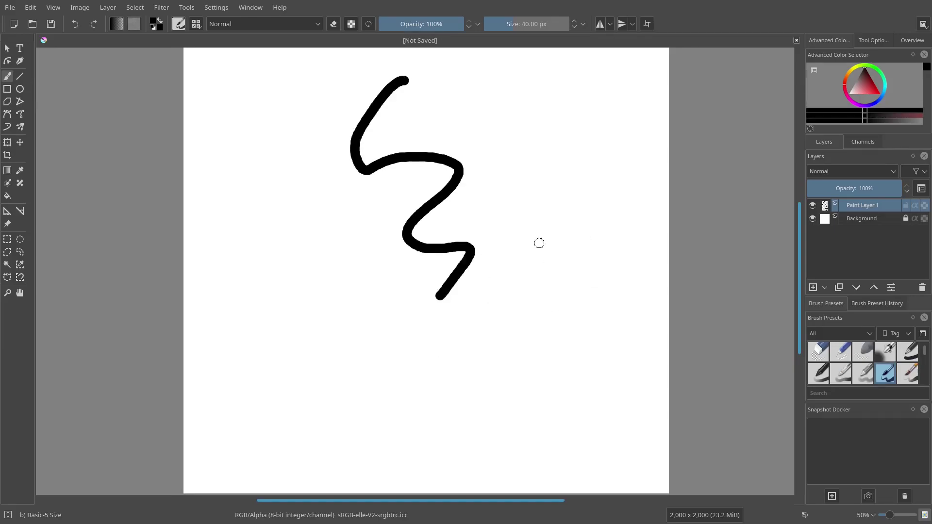
- Open the brush editor for the Basic-5 Size preset and look over its list of brush options
{"action": "left_click", "coordinate": [179, 25]}
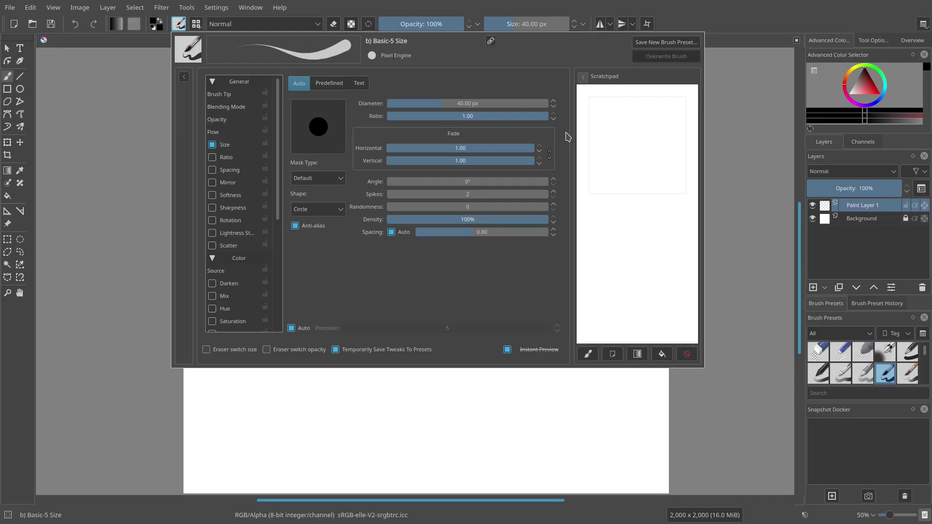
{"action": "scroll", "coordinate": [279, 169], "scroll_direction": "down", "scroll_amount": 3}
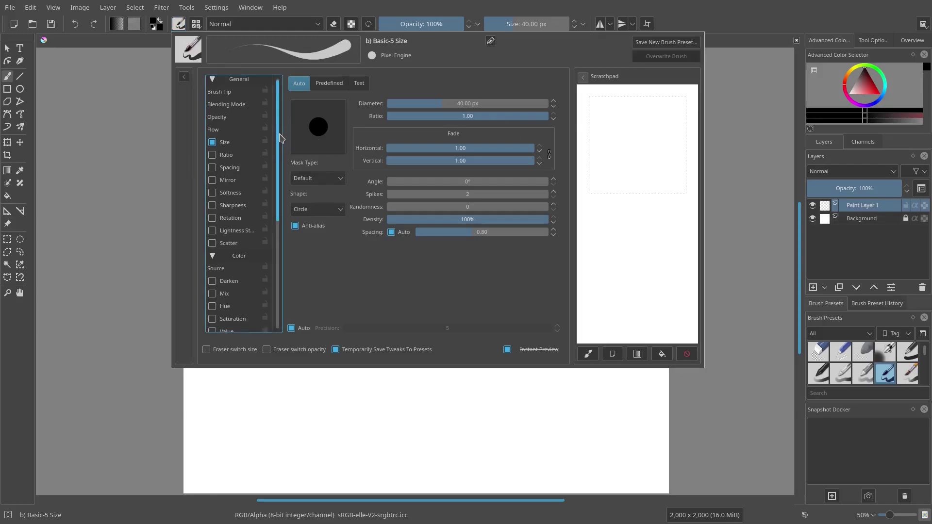
{"action": "scroll", "coordinate": [279, 169], "scroll_direction": "up", "scroll_amount": 3}
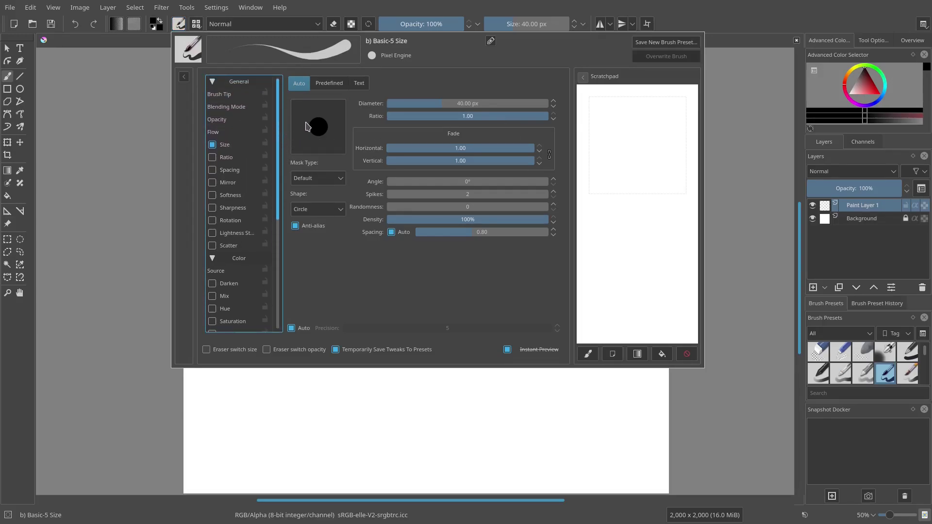
{"action": "left_click", "coordinate": [180, 24]}
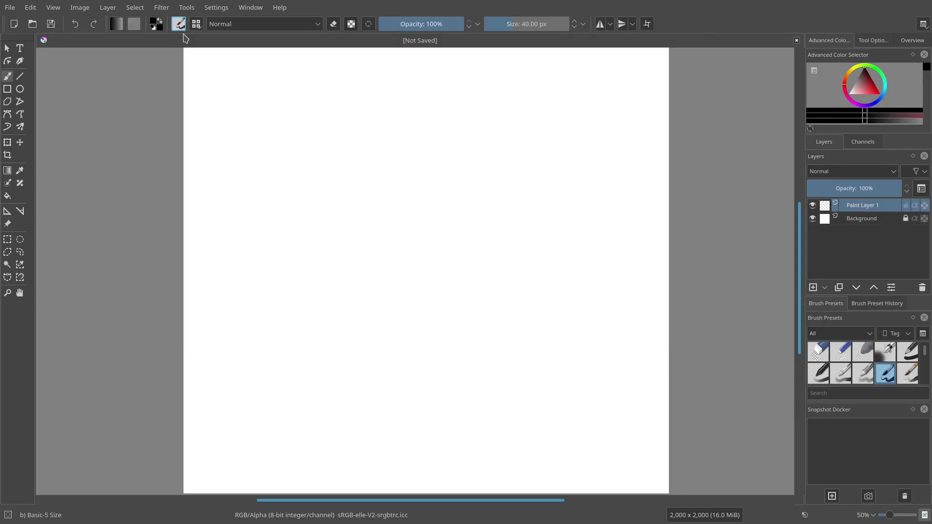
{"action": "left_click", "coordinate": [178, 23]}
{"action": "left_click", "coordinate": [179, 23]}
{"action": "left_click", "coordinate": [178, 23]}
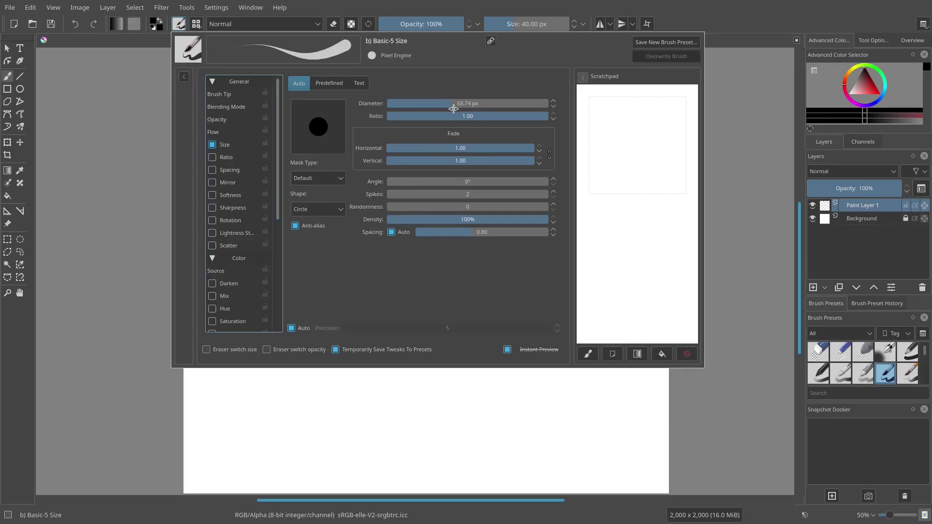
- Try brush diameters of 175.85 px and 88.59 px with test strokes on the scratchpad
{"action": "left_click_drag", "start_coordinate": [453, 106], "coordinate": [467, 113]}
{"action": "mouse_move", "coordinate": [628, 139]}
{"action": "left_mouse_down"}
{"action": "mouse_move", "coordinate": [651, 217]}
{"action": "mouse_move", "coordinate": [653, 286]}
{"action": "left_mouse_up"}
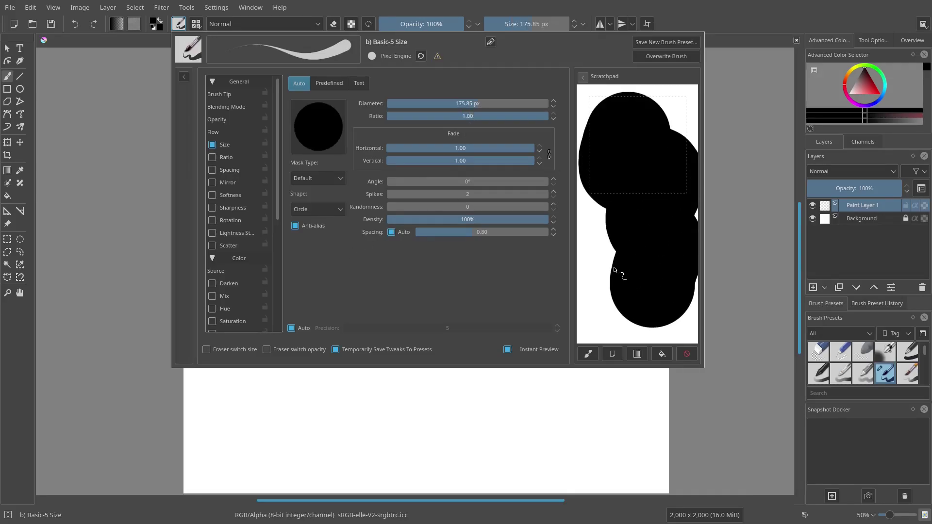
{"action": "left_click", "coordinate": [461, 105]}
{"action": "left_click", "coordinate": [670, 114]}
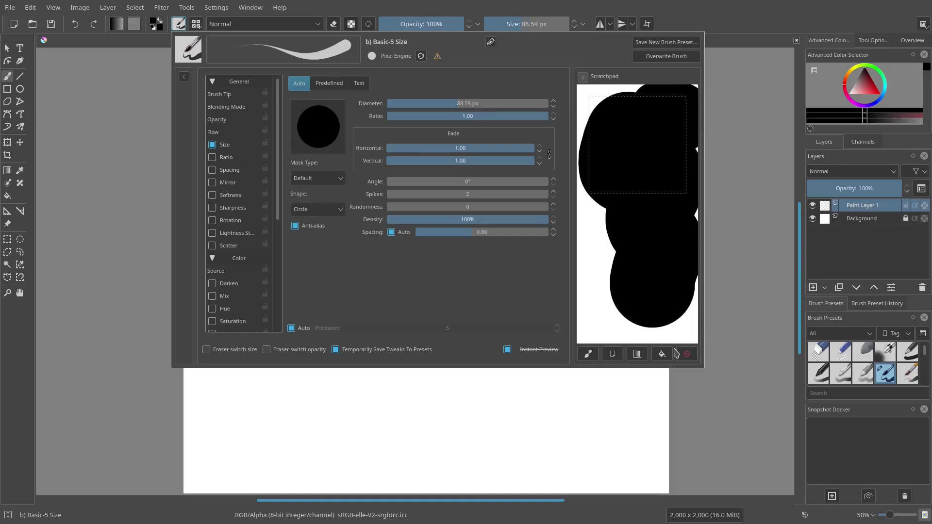
{"action": "left_click", "coordinate": [686, 354]}
{"action": "left_click_drag", "start_coordinate": [649, 158], "coordinate": [646, 245]}
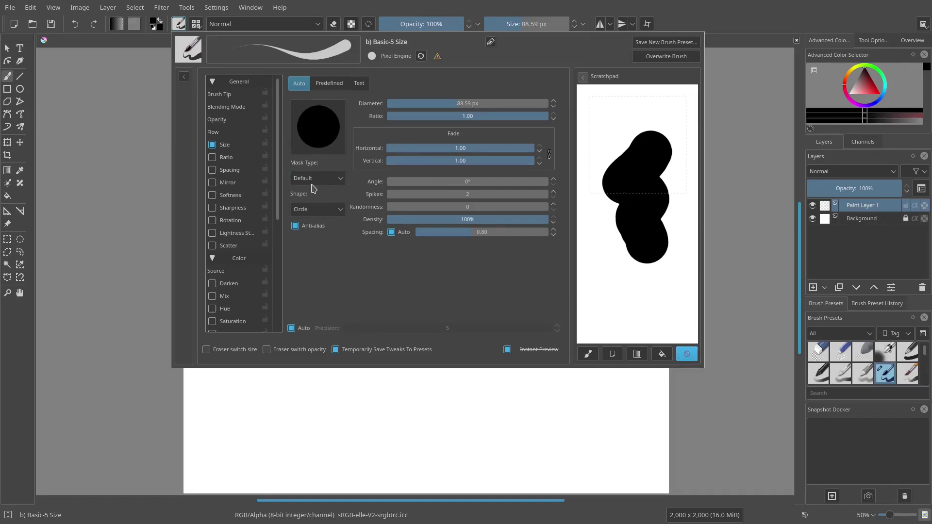
- Set the brush diameter to 107.79 px, test it with a stroke on the scratchpad and clear the scratchpad
{"action": "left_click", "coordinate": [463, 105]}
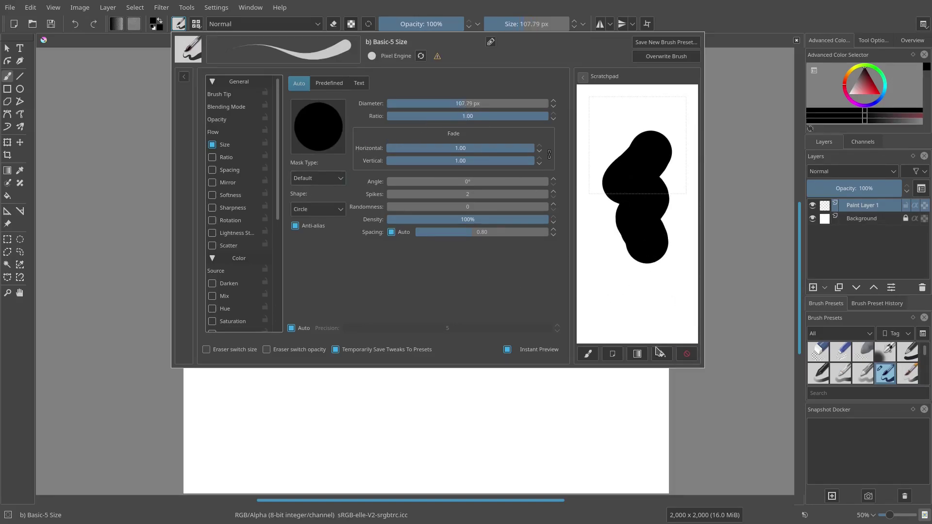
{"action": "left_click", "coordinate": [685, 353]}
{"action": "left_click_drag", "start_coordinate": [666, 160], "coordinate": [628, 282]}
{"action": "left_click", "coordinate": [691, 353]}
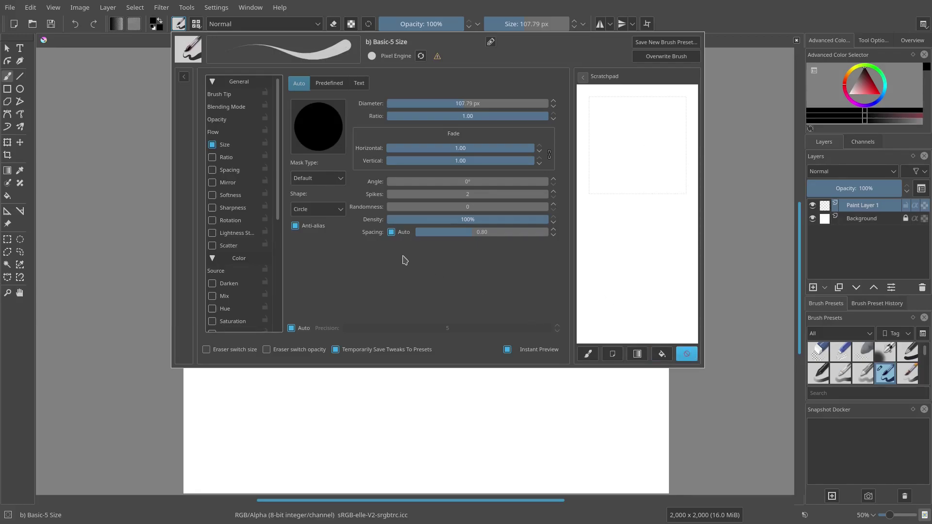
- Set the brush tip density to 30%, test it with strokes on the scratchpad and clear them
{"action": "mouse_move", "coordinate": [470, 221]}
{"action": "left_mouse_down"}
{"action": "mouse_move", "coordinate": [415, 220]}
{"action": "mouse_move", "coordinate": [442, 219]}
{"action": "left_mouse_up"}
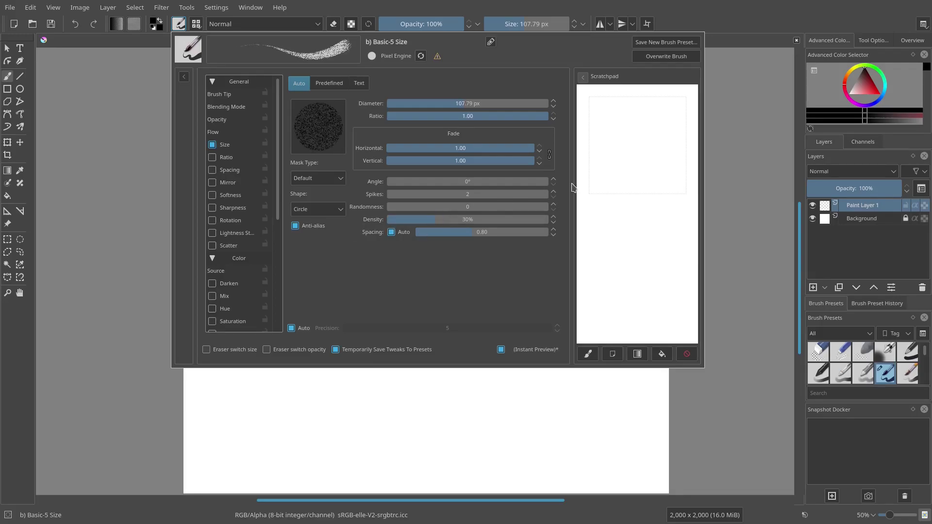
{"action": "mouse_move", "coordinate": [657, 132]}
{"action": "left_mouse_down"}
{"action": "mouse_move", "coordinate": [652, 257]}
{"action": "mouse_move", "coordinate": [633, 255]}
{"action": "mouse_move", "coordinate": [636, 294]}
{"action": "mouse_move", "coordinate": [682, 345]}
{"action": "left_mouse_up"}
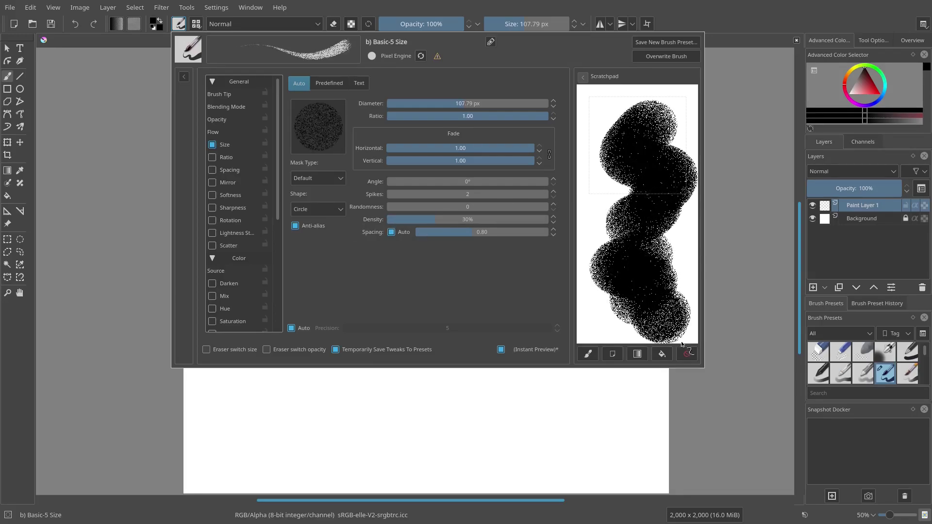
{"action": "left_click", "coordinate": [686, 354]}
{"action": "mouse_move", "coordinate": [659, 139]}
{"action": "left_mouse_down"}
{"action": "mouse_move", "coordinate": [626, 209]}
{"action": "mouse_move", "coordinate": [641, 243]}
{"action": "left_mouse_up"}
{"action": "left_click", "coordinate": [686, 354]}
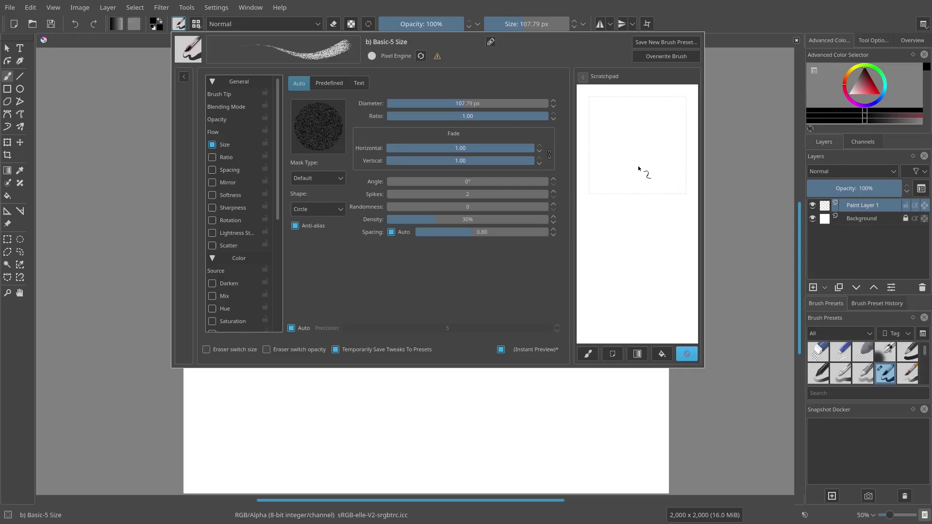
{"action": "left_click_drag", "start_coordinate": [638, 167], "coordinate": [624, 281]}
{"action": "left_click", "coordinate": [688, 355]}
- Try the Gaussian mask type on the circular tip with a scratchpad stroke and clear the scratchpad
{"action": "left_click", "coordinate": [327, 210]}
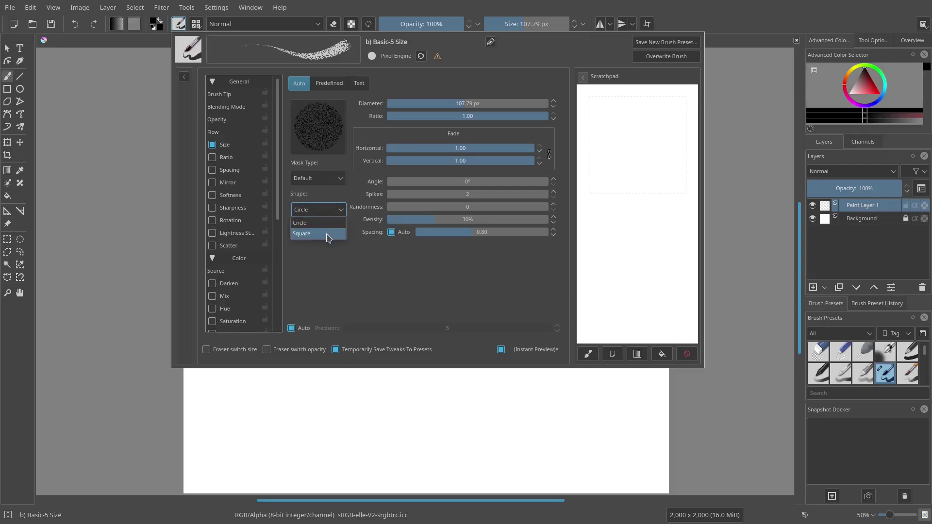
{"action": "left_click", "coordinate": [335, 207]}
{"action": "left_click", "coordinate": [335, 178]}
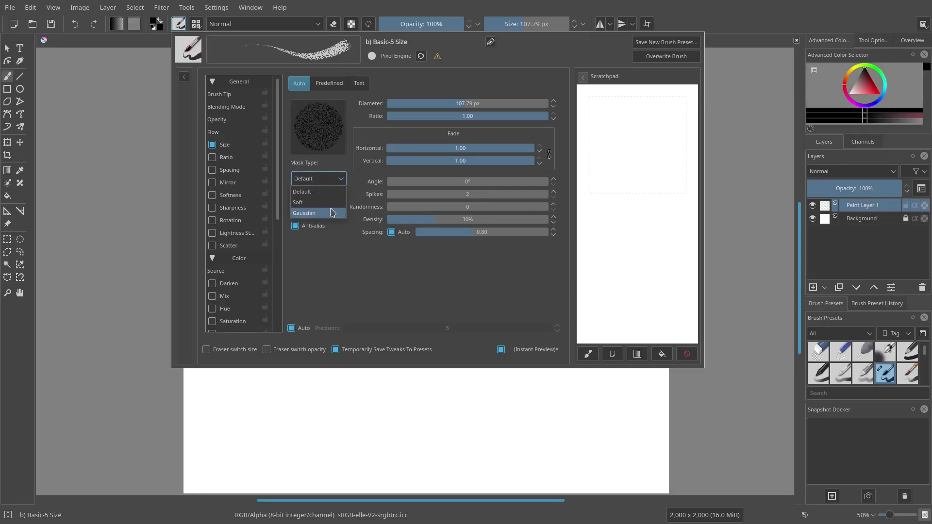
{"action": "left_click", "coordinate": [306, 213]}
{"action": "mouse_move", "coordinate": [626, 143]}
{"action": "left_mouse_down"}
{"action": "mouse_move", "coordinate": [650, 155]}
{"action": "mouse_move", "coordinate": [675, 339]}
{"action": "left_mouse_up"}
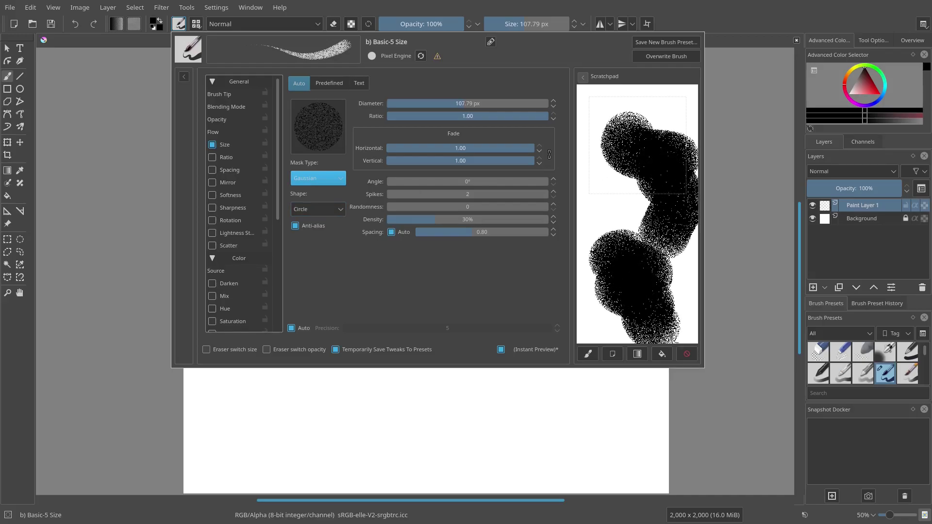
{"action": "left_click", "coordinate": [686, 354]}
- Set the brush tip's mask type to Soft, test it on the scratchpad and clear the stroke
{"action": "left_click", "coordinate": [318, 178]}
{"action": "left_click", "coordinate": [310, 188]}
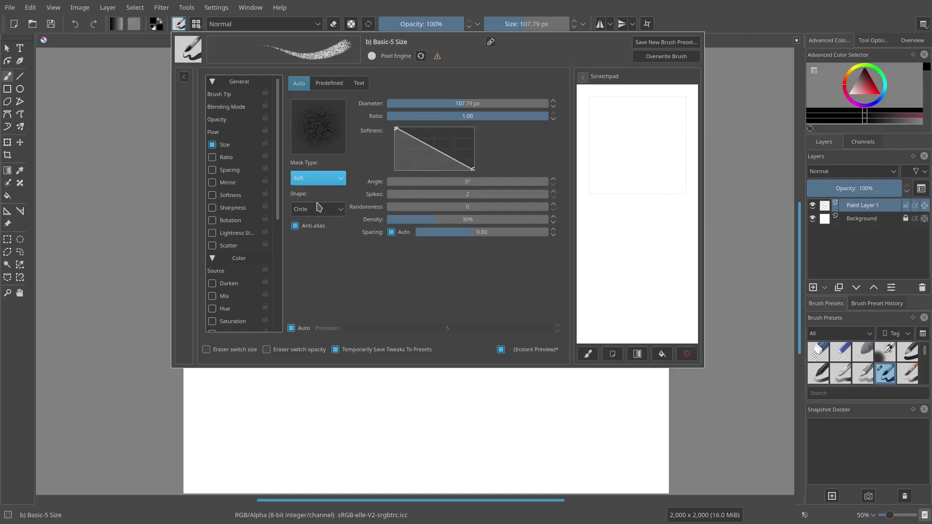
{"action": "mouse_move", "coordinate": [626, 132]}
{"action": "left_mouse_down"}
{"action": "mouse_move", "coordinate": [660, 166]}
{"action": "mouse_move", "coordinate": [656, 267]}
{"action": "mouse_move", "coordinate": [672, 303]}
{"action": "mouse_move", "coordinate": [614, 207]}
{"action": "mouse_move", "coordinate": [606, 144]}
{"action": "mouse_move", "coordinate": [626, 228]}
{"action": "mouse_move", "coordinate": [660, 272]}
{"action": "left_mouse_up"}
{"action": "left_click", "coordinate": [686, 354]}
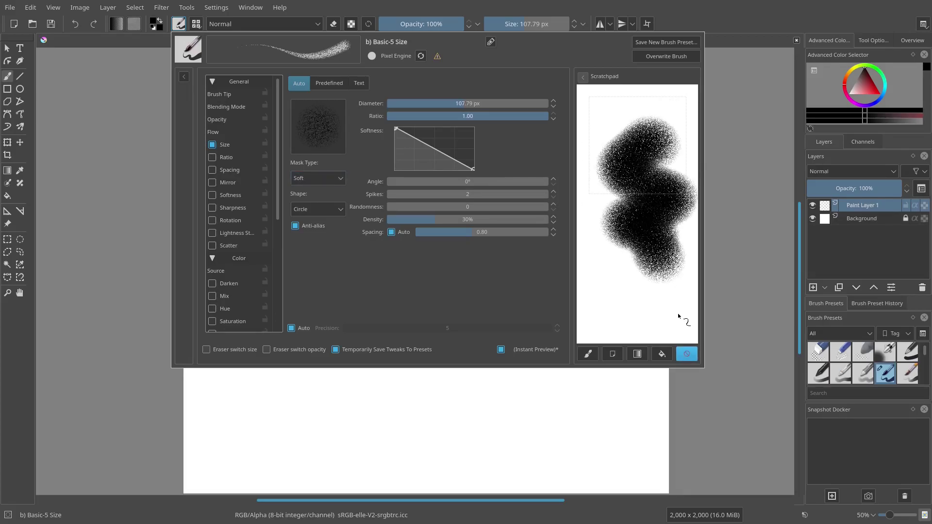
{"action": "left_click", "coordinate": [690, 354]}
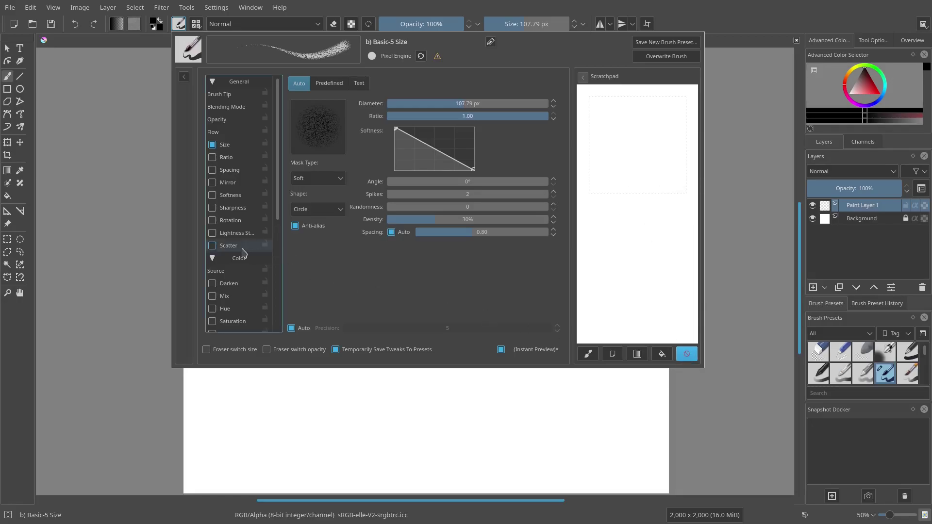
- Enable Scatter for the brush, test it with a stroke on the scratchpad and clear the scratchpad
{"action": "left_click", "coordinate": [212, 245]}
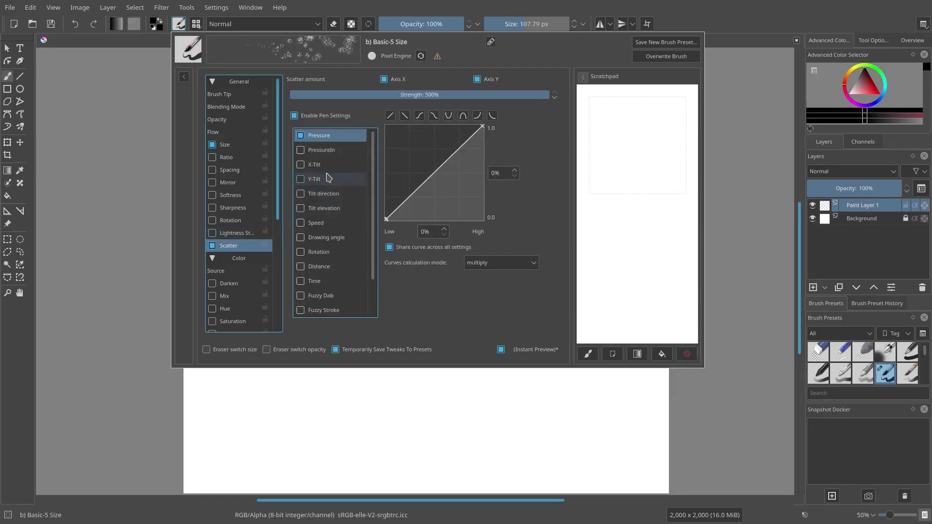
{"action": "mouse_move", "coordinate": [594, 161]}
{"action": "left_mouse_down"}
{"action": "mouse_move", "coordinate": [634, 181]}
{"action": "mouse_move", "coordinate": [607, 144]}
{"action": "mouse_move", "coordinate": [657, 162]}
{"action": "mouse_move", "coordinate": [624, 177]}
{"action": "mouse_move", "coordinate": [684, 209]}
{"action": "left_mouse_up"}
{"action": "left_click", "coordinate": [686, 354]}
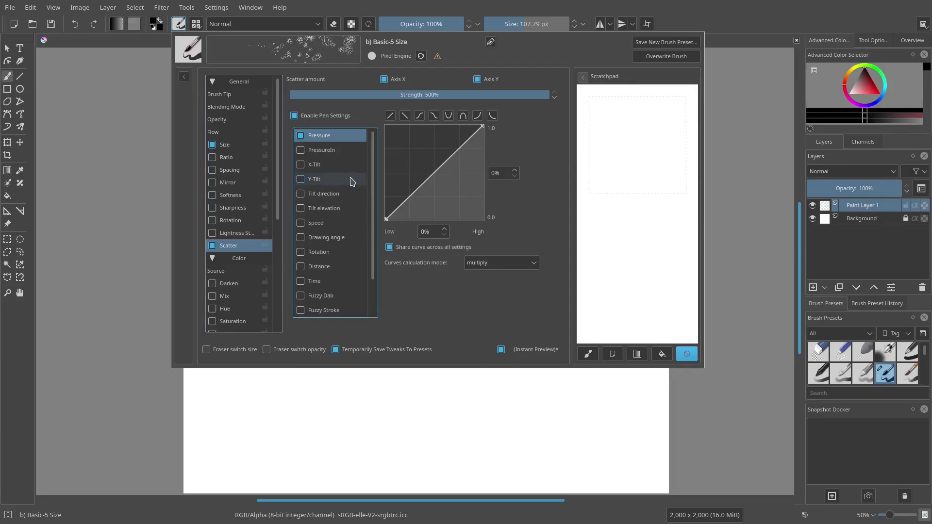
- Try lowering the high end of the Scatter pressure curve to 13% and 7%, testing each on the scratchpad
{"action": "mouse_move", "coordinate": [483, 127]}
{"action": "left_mouse_down"}
{"action": "mouse_move", "coordinate": [537, 231]}
{"action": "mouse_move", "coordinate": [551, 210]}
{"action": "left_mouse_up"}
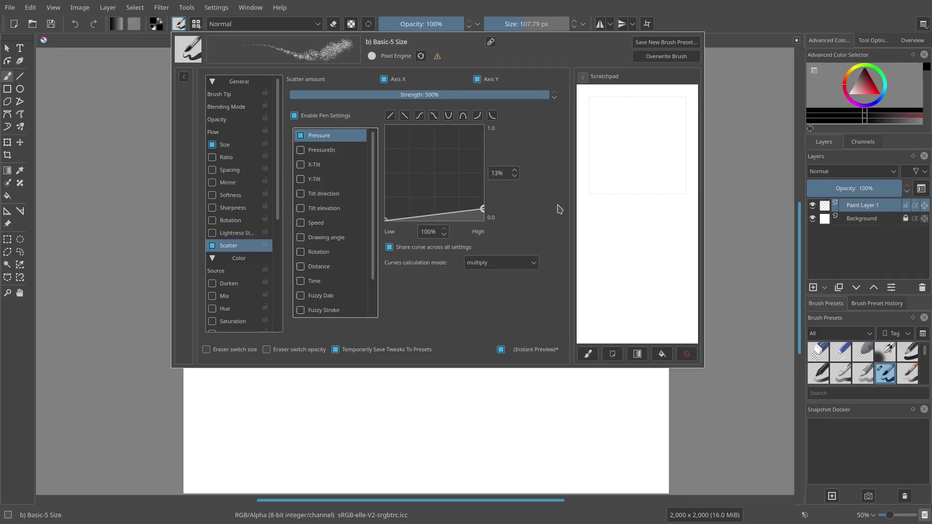
{"action": "mouse_move", "coordinate": [669, 127]}
{"action": "left_mouse_down"}
{"action": "mouse_move", "coordinate": [626, 165]}
{"action": "mouse_move", "coordinate": [635, 233]}
{"action": "left_mouse_up"}
{"action": "left_click_drag", "start_coordinate": [485, 212], "coordinate": [485, 217]}
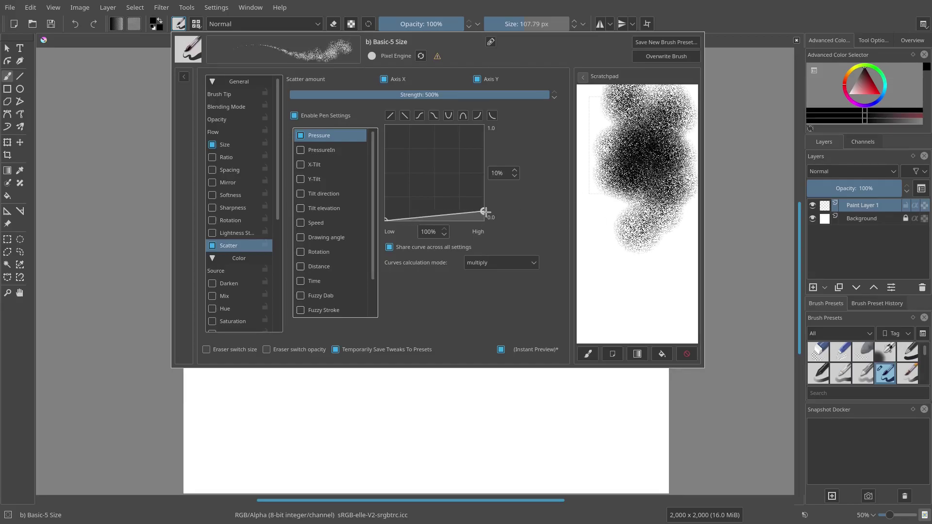
{"action": "left_click", "coordinate": [686, 354]}
{"action": "mouse_move", "coordinate": [640, 150]}
{"action": "left_mouse_down"}
{"action": "mouse_move", "coordinate": [642, 217]}
{"action": "mouse_move", "coordinate": [624, 286]}
{"action": "left_mouse_up"}
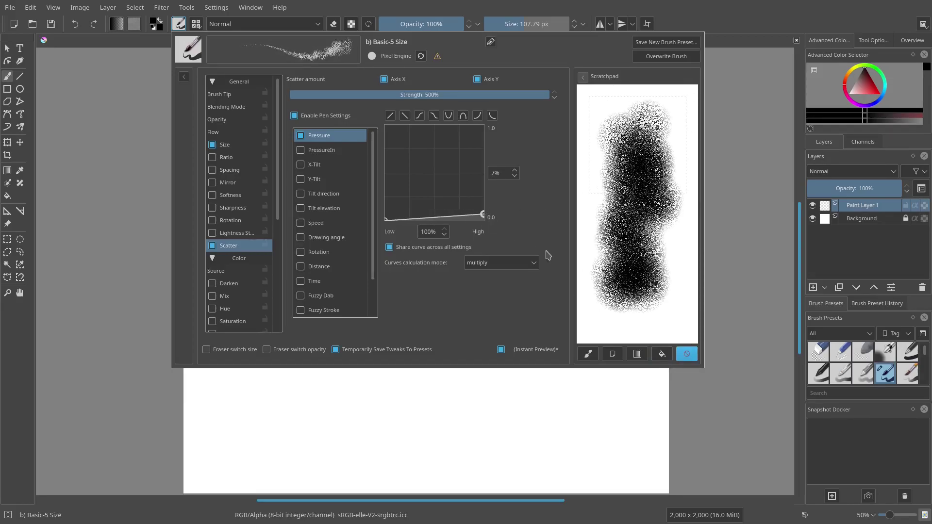
- Lower the high end of the Scatter pressure curve to 4% and test the brush on a cleared scratchpad
{"action": "left_click_drag", "start_coordinate": [483, 215], "coordinate": [484, 217]}
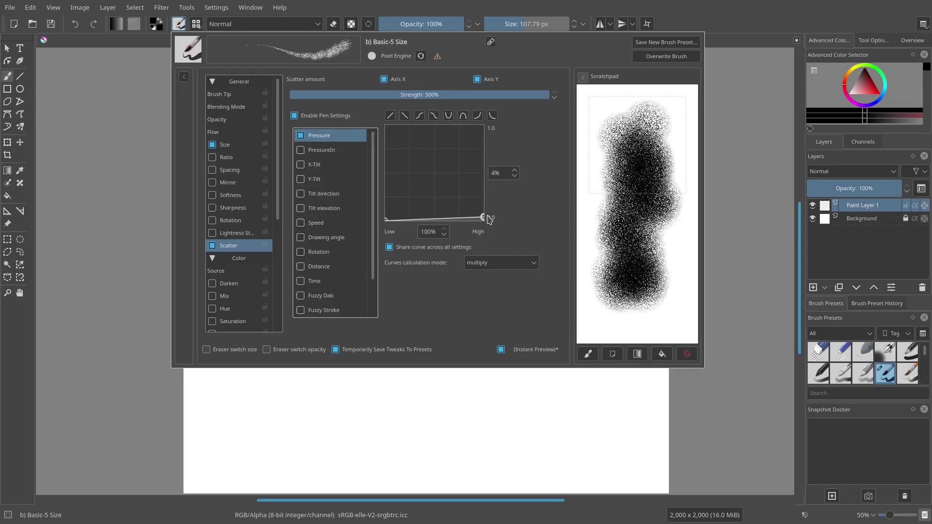
{"action": "left_click", "coordinate": [686, 354]}
{"action": "mouse_move", "coordinate": [633, 112]}
{"action": "left_mouse_down"}
{"action": "mouse_move", "coordinate": [644, 136]}
{"action": "mouse_move", "coordinate": [641, 201]}
{"action": "mouse_move", "coordinate": [625, 292]}
{"action": "mouse_move", "coordinate": [599, 330]}
{"action": "left_mouse_up"}
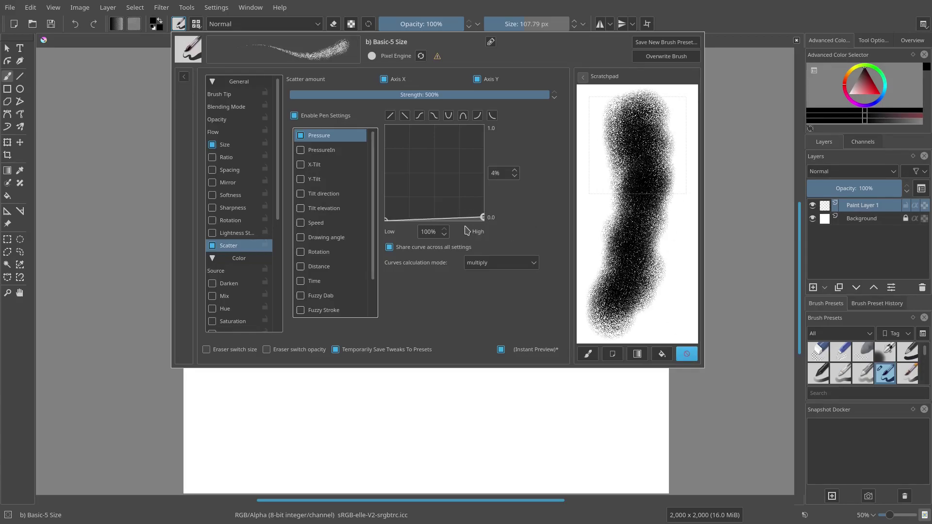
- Lower the high end of the Scatter pressure curve to 2%, test the brush on the scratchpad and clear it
{"action": "left_click_drag", "start_coordinate": [483, 218], "coordinate": [485, 219]}
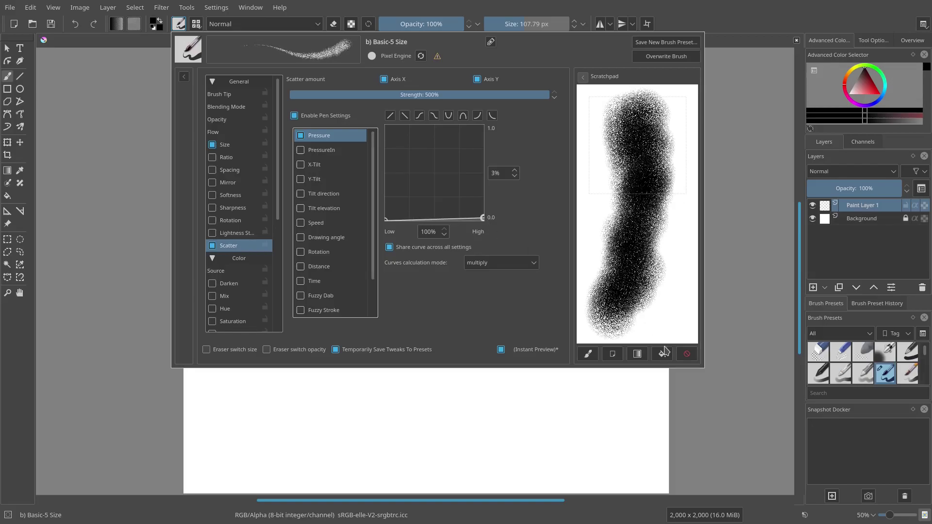
{"action": "left_click", "coordinate": [686, 354]}
{"action": "left_click", "coordinate": [514, 170]}
{"action": "left_click", "coordinate": [515, 170]}
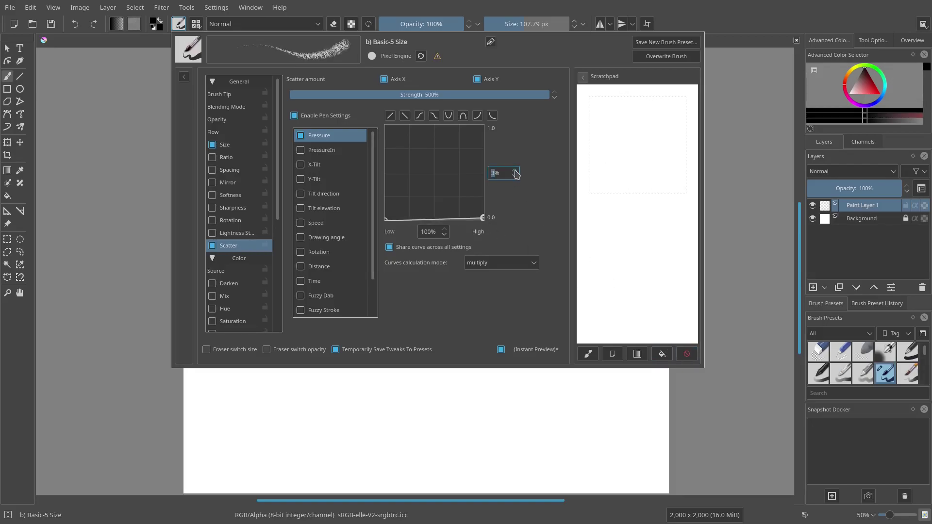
{"action": "left_click", "coordinate": [514, 170]}
{"action": "left_click", "coordinate": [515, 170]}
{"action": "left_click", "coordinate": [515, 176]}
{"action": "left_click", "coordinate": [515, 175]}
{"action": "left_click", "coordinate": [514, 176]}
{"action": "left_click", "coordinate": [514, 175]}
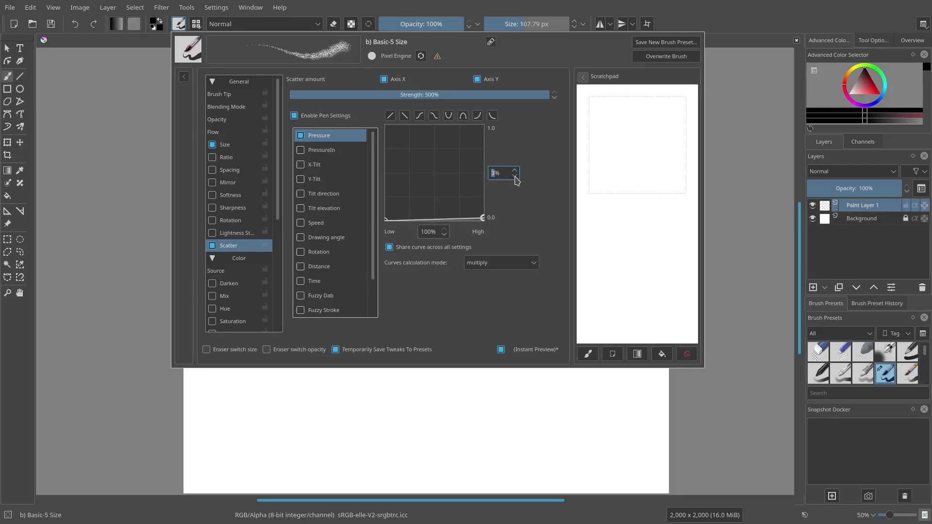
{"action": "left_click", "coordinate": [514, 175]}
{"action": "mouse_move", "coordinate": [623, 158]}
{"action": "left_mouse_down"}
{"action": "mouse_move", "coordinate": [634, 229]}
{"action": "mouse_move", "coordinate": [590, 340]}
{"action": "left_mouse_up"}
{"action": "left_click", "coordinate": [686, 354]}
{"action": "left_click_drag", "start_coordinate": [633, 116], "coordinate": [661, 331]}
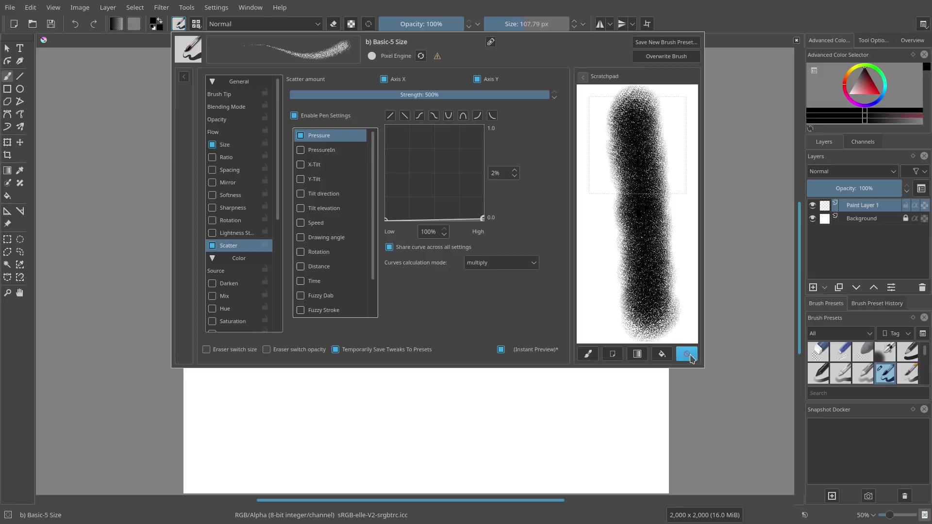
{"action": "left_click", "coordinate": [688, 355]}
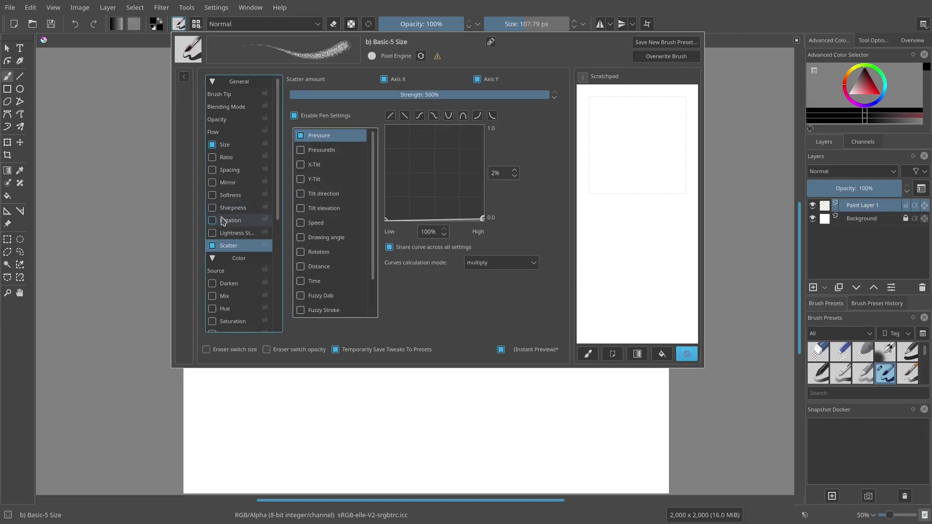
- Enable Rotation and lower the high end of its pressure curve to -23°, testing the brush on the scratchpad and clearing it
{"action": "left_click", "coordinate": [213, 222]}
{"action": "mouse_move", "coordinate": [640, 121]}
{"action": "left_mouse_down"}
{"action": "mouse_move", "coordinate": [650, 146]}
{"action": "mouse_move", "coordinate": [650, 267]}
{"action": "mouse_move", "coordinate": [619, 330]}
{"action": "mouse_move", "coordinate": [590, 160]}
{"action": "mouse_move", "coordinate": [670, 121]}
{"action": "left_mouse_up"}
{"action": "left_click", "coordinate": [687, 354]}
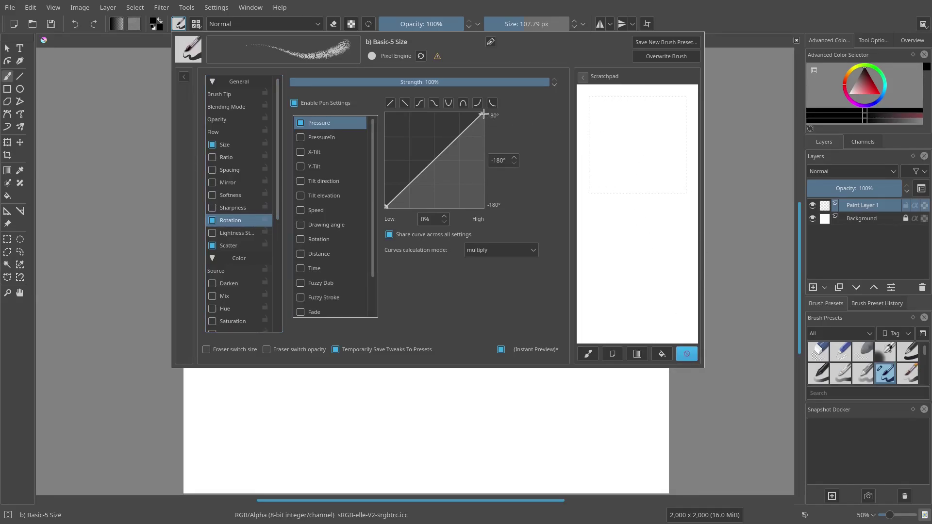
{"action": "left_click_drag", "start_coordinate": [484, 113], "coordinate": [482, 166]}
{"action": "mouse_move", "coordinate": [641, 97]}
{"action": "left_mouse_down"}
{"action": "mouse_move", "coordinate": [669, 160]}
{"action": "mouse_move", "coordinate": [607, 335]}
{"action": "mouse_move", "coordinate": [684, 338]}
{"action": "left_mouse_up"}
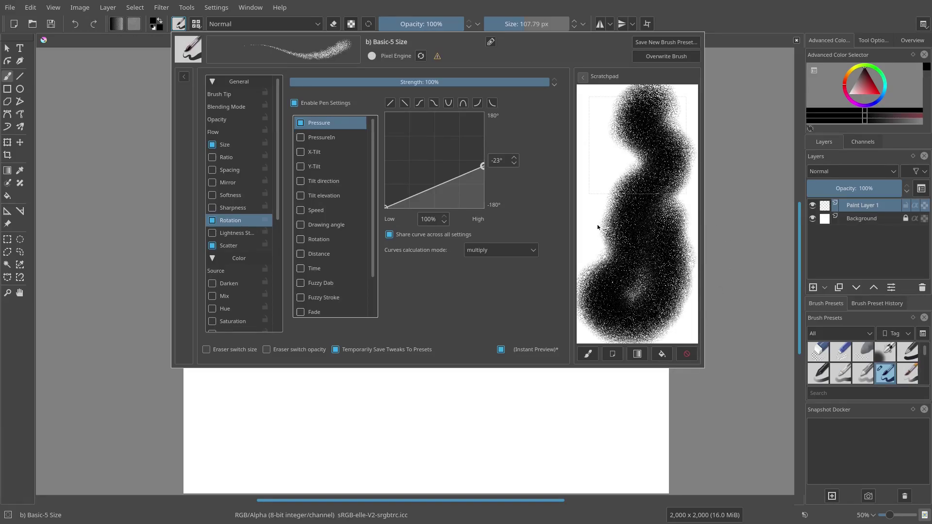
{"action": "mouse_move", "coordinate": [597, 225]}
{"action": "left_mouse_down"}
{"action": "mouse_move", "coordinate": [602, 255]}
{"action": "mouse_move", "coordinate": [607, 92]}
{"action": "left_mouse_up"}
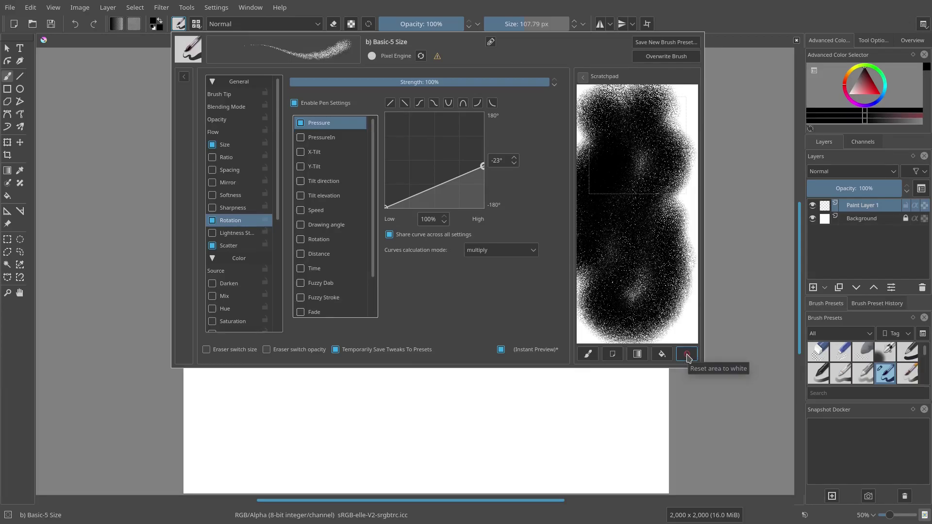
{"action": "left_click", "coordinate": [686, 357]}
- Enable the texture Pattern option for the brush
{"action": "left_click", "coordinate": [239, 108]}
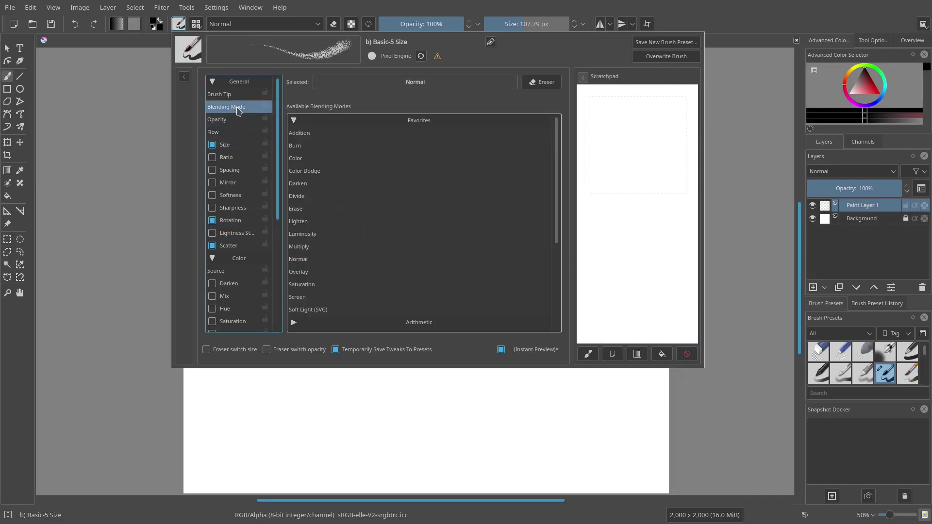
{"action": "left_click", "coordinate": [239, 94]}
{"action": "left_click", "coordinate": [238, 108]}
{"action": "scroll", "coordinate": [236, 233], "scroll_direction": "down", "scroll_amount": 5}
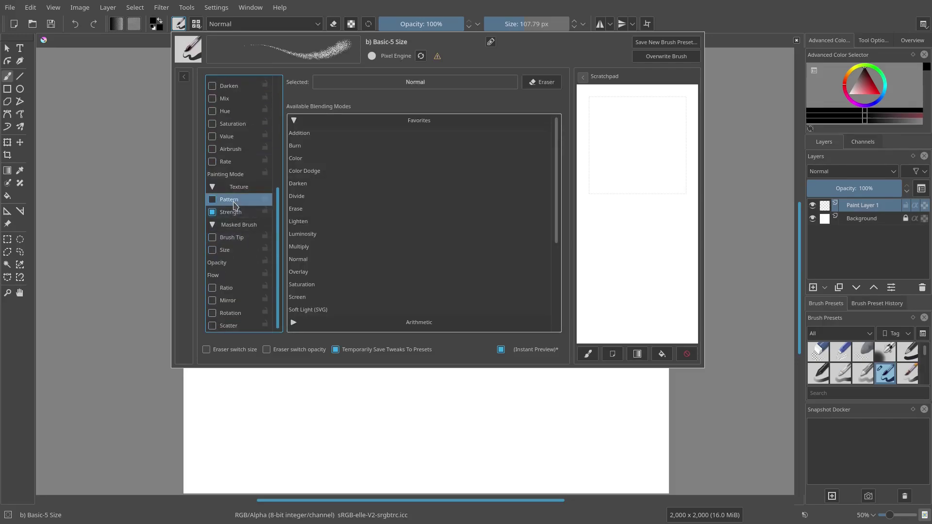
{"action": "left_click", "coordinate": [234, 205]}
{"action": "left_click", "coordinate": [212, 201]}
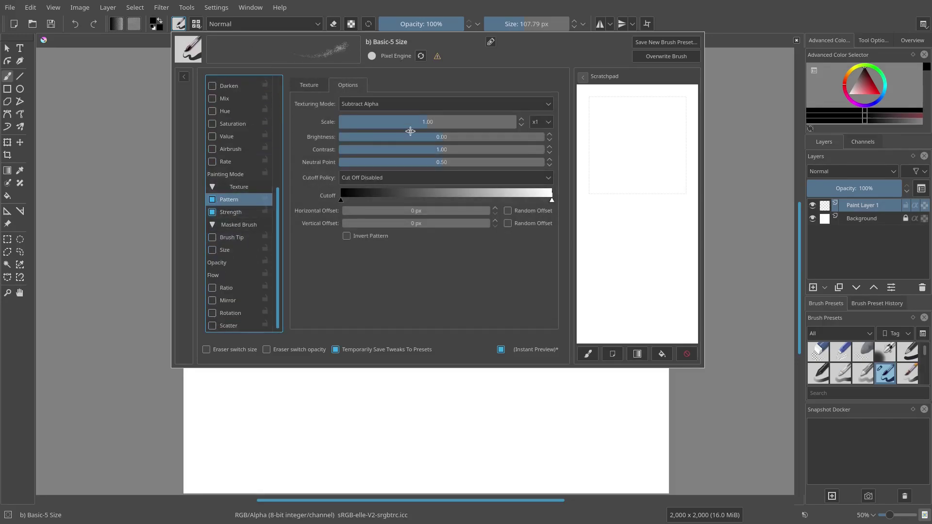
- Set the texture pattern's scale to 0.65 and its texturing mode to Multiply Alpha
{"action": "mouse_move", "coordinate": [433, 121]}
{"action": "left_mouse_down"}
{"action": "mouse_move", "coordinate": [460, 124]}
{"action": "mouse_move", "coordinate": [426, 126]}
{"action": "left_mouse_up"}
{"action": "left_click", "coordinate": [395, 103]}
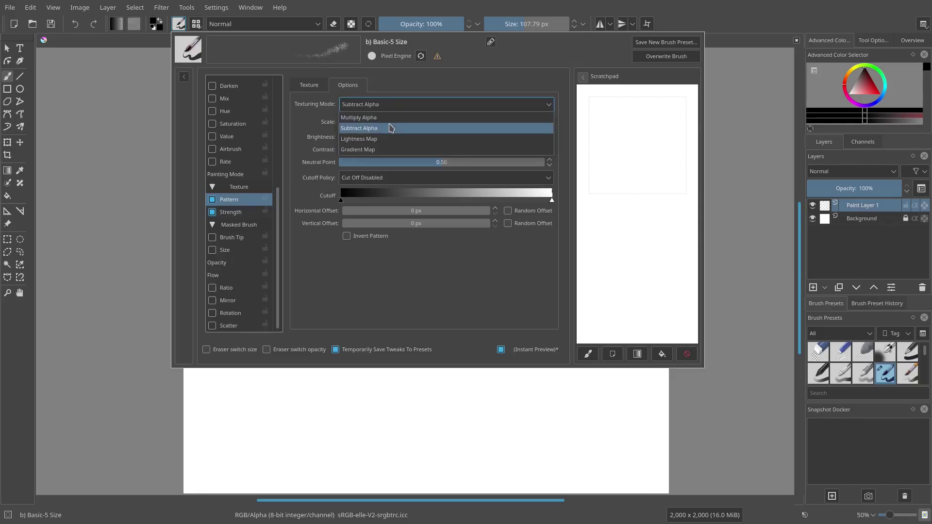
{"action": "left_click", "coordinate": [392, 125]}
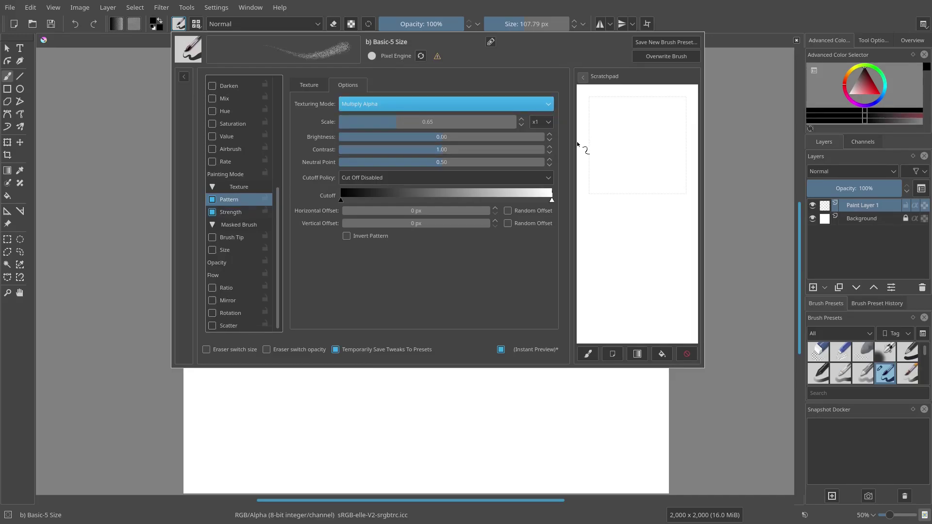
- Narrow the pattern's cutoff range, set the cutoff policy to Cut Off Brush and test the texture on the scratchpad
{"action": "left_click_drag", "start_coordinate": [348, 201], "coordinate": [448, 200]}
{"action": "left_click_drag", "start_coordinate": [529, 197], "coordinate": [466, 201]}
{"action": "left_click", "coordinate": [413, 182]}
{"action": "left_click", "coordinate": [387, 202]}
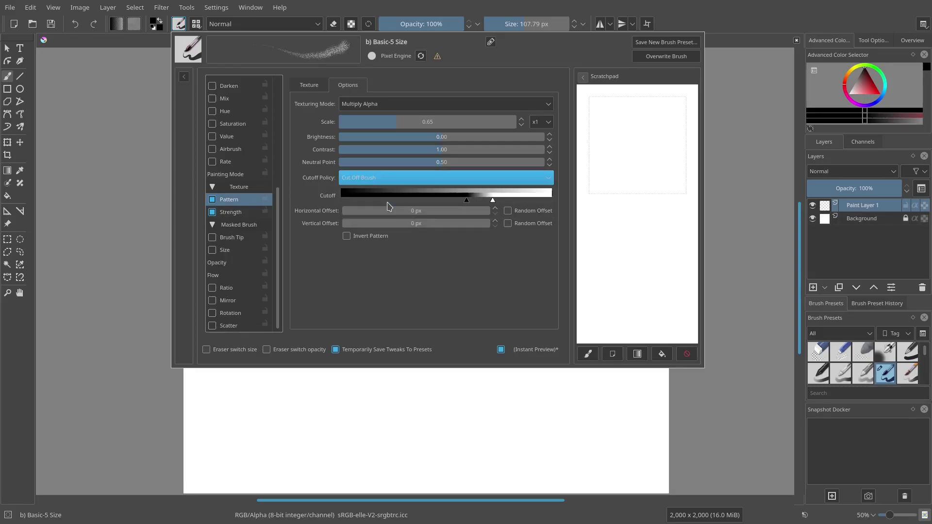
{"action": "left_click_drag", "start_coordinate": [491, 203], "coordinate": [507, 202]}
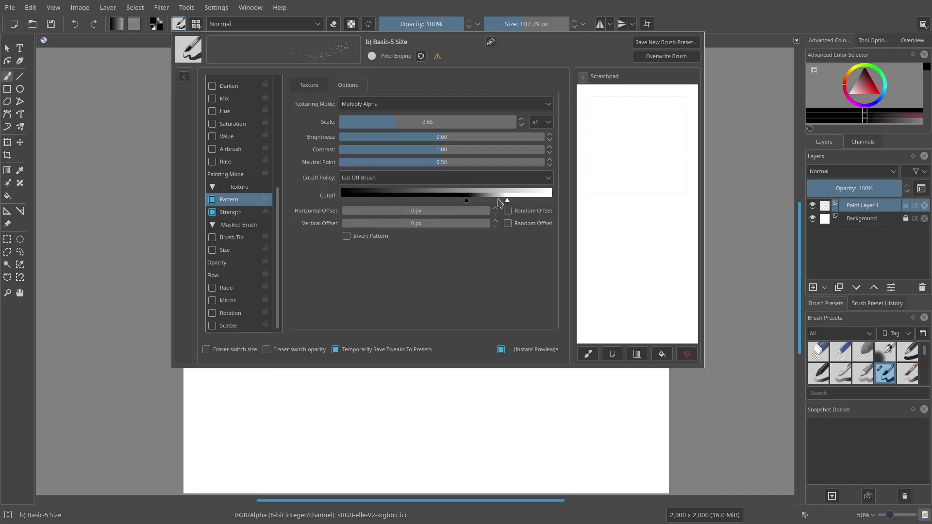
{"action": "mouse_move", "coordinate": [631, 126]}
{"action": "left_mouse_down"}
{"action": "mouse_move", "coordinate": [631, 233]}
{"action": "mouse_move", "coordinate": [661, 260]}
{"action": "mouse_move", "coordinate": [612, 181]}
{"action": "mouse_move", "coordinate": [645, 232]}
{"action": "mouse_move", "coordinate": [626, 139]}
{"action": "mouse_move", "coordinate": [679, 223]}
{"action": "mouse_move", "coordinate": [643, 324]}
{"action": "mouse_move", "coordinate": [640, 92]}
{"action": "mouse_move", "coordinate": [709, 333]}
{"action": "left_mouse_up"}
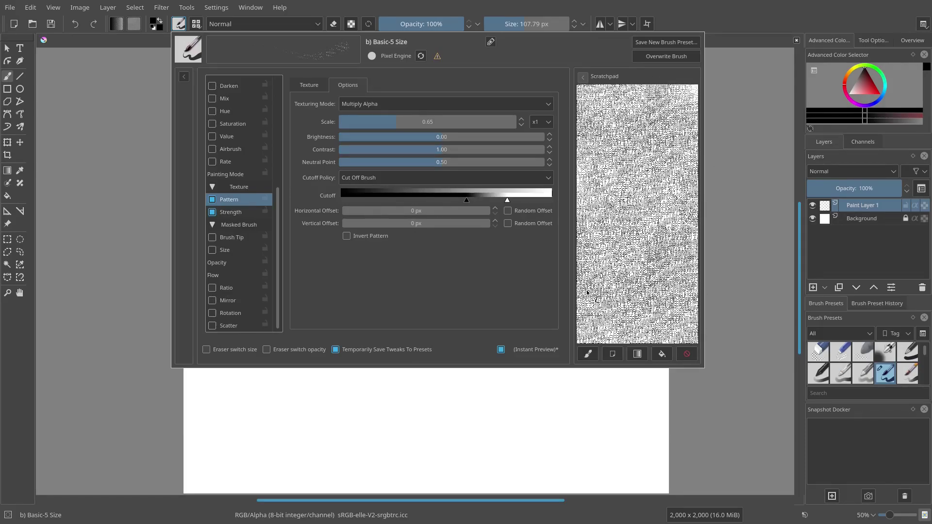
- Try lowering the pattern's black cutoff level to about a third of the range, testing on a cleared scratchpad
{"action": "mouse_move", "coordinate": [466, 196]}
{"action": "left_mouse_down"}
{"action": "mouse_move", "coordinate": [412, 207]}
{"action": "mouse_move", "coordinate": [428, 203]}
{"action": "left_mouse_up"}
{"action": "left_click", "coordinate": [687, 354]}
{"action": "left_click_drag", "start_coordinate": [599, 163], "coordinate": [685, 112]}
{"action": "left_click_drag", "start_coordinate": [427, 201], "coordinate": [412, 201]}
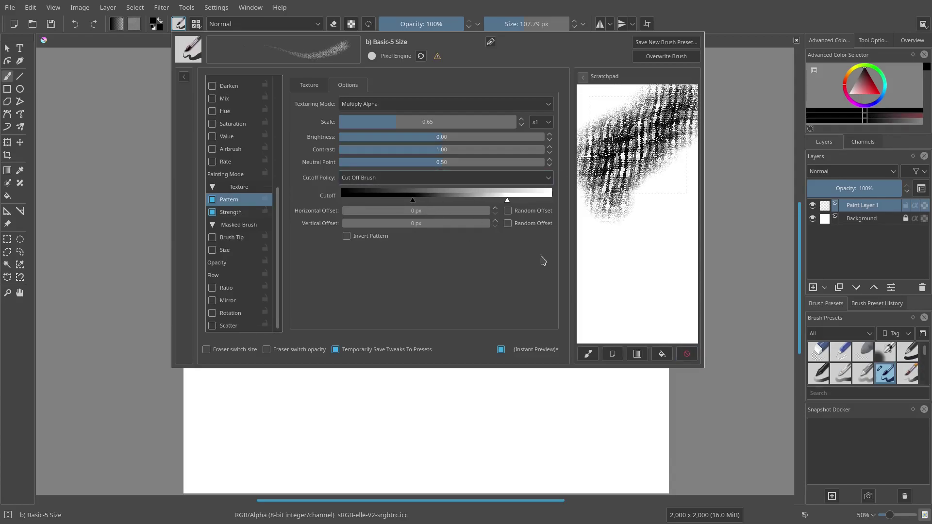
{"action": "left_click", "coordinate": [686, 354]}
{"action": "mouse_move", "coordinate": [582, 119]}
{"action": "left_mouse_down"}
{"action": "mouse_move", "coordinate": [654, 126]}
{"action": "mouse_move", "coordinate": [681, 160]}
{"action": "mouse_move", "coordinate": [671, 182]}
{"action": "mouse_move", "coordinate": [590, 216]}
{"action": "mouse_move", "coordinate": [606, 255]}
{"action": "mouse_move", "coordinate": [588, 303]}
{"action": "mouse_move", "coordinate": [601, 283]}
{"action": "mouse_move", "coordinate": [621, 342]}
{"action": "mouse_move", "coordinate": [621, 277]}
{"action": "mouse_move", "coordinate": [676, 186]}
{"action": "left_mouse_up"}
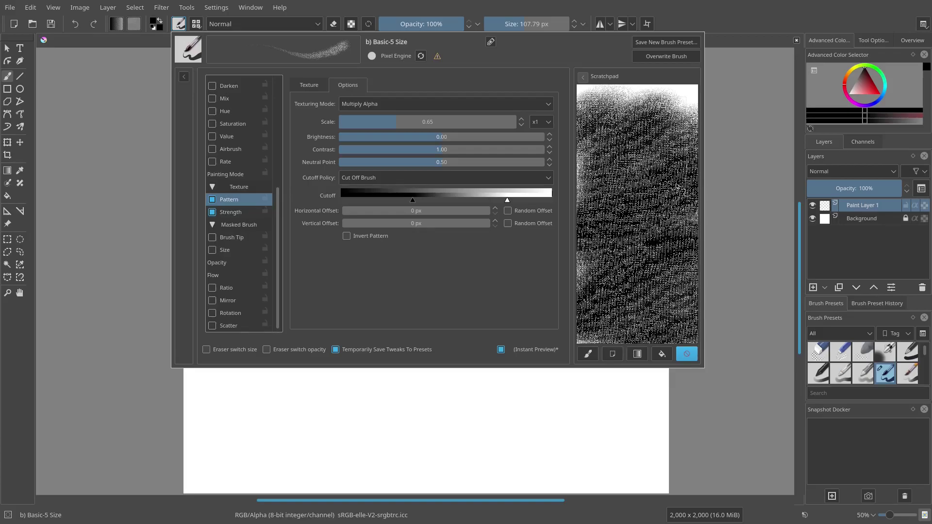
- Move the white cutoff level to its maximum and the black one just past the middle, testing both on a cleared scratchpad
{"action": "left_click", "coordinate": [687, 354]}
{"action": "left_click_drag", "start_coordinate": [507, 200], "coordinate": [552, 201]}
{"action": "mouse_move", "coordinate": [680, 111]}
{"action": "left_mouse_down"}
{"action": "mouse_move", "coordinate": [626, 160]}
{"action": "mouse_move", "coordinate": [654, 250]}
{"action": "mouse_move", "coordinate": [672, 271]}
{"action": "mouse_move", "coordinate": [611, 107]}
{"action": "mouse_move", "coordinate": [630, 174]}
{"action": "mouse_move", "coordinate": [601, 213]}
{"action": "left_mouse_up"}
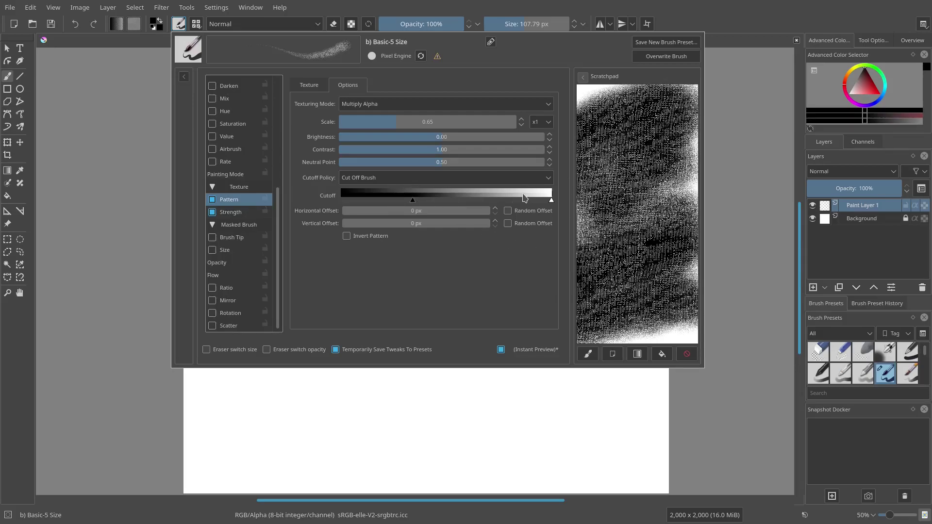
{"action": "left_click_drag", "start_coordinate": [419, 201], "coordinate": [458, 201]}
{"action": "left_click", "coordinate": [687, 353]}
{"action": "mouse_move", "coordinate": [660, 94]}
{"action": "left_mouse_down"}
{"action": "mouse_move", "coordinate": [597, 194]}
{"action": "mouse_move", "coordinate": [577, 273]}
{"action": "mouse_move", "coordinate": [670, 335]}
{"action": "mouse_move", "coordinate": [637, 354]}
{"action": "mouse_move", "coordinate": [572, 149]}
{"action": "mouse_move", "coordinate": [669, 272]}
{"action": "mouse_move", "coordinate": [619, 354]}
{"action": "mouse_move", "coordinate": [686, 309]}
{"action": "left_mouse_up"}
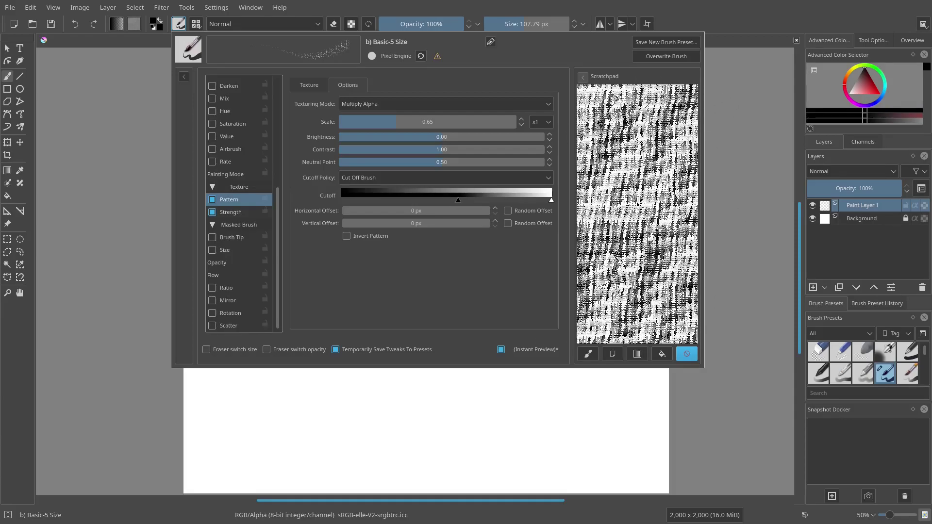
- Enable Invert Pattern and set the pattern's brightness to 0.04, testing each change on a cleared scratchpad
{"action": "left_click", "coordinate": [347, 237]}
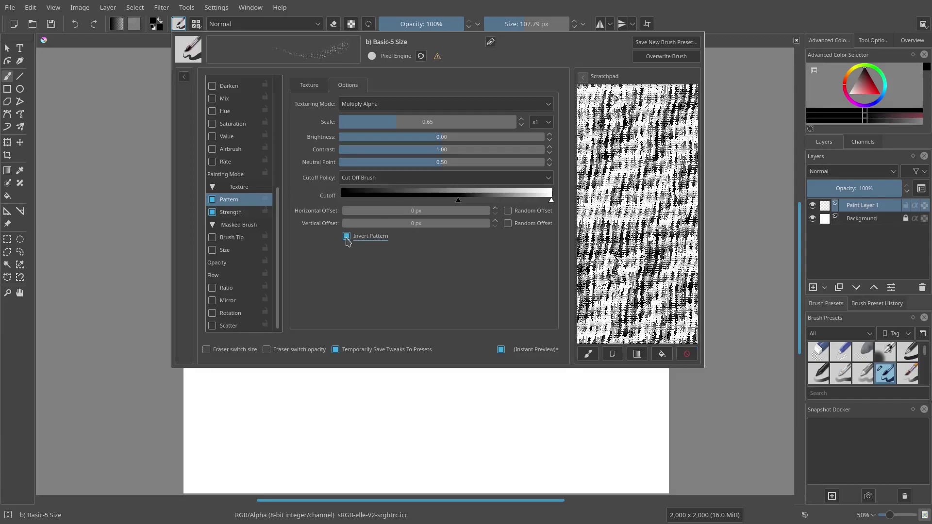
{"action": "left_click", "coordinate": [686, 358]}
{"action": "left_click_drag", "start_coordinate": [588, 179], "coordinate": [613, 137]}
{"action": "mouse_move", "coordinate": [695, 103]}
{"action": "left_mouse_down"}
{"action": "mouse_move", "coordinate": [707, 136]}
{"action": "mouse_move", "coordinate": [636, 267]}
{"action": "mouse_move", "coordinate": [569, 316]}
{"action": "mouse_move", "coordinate": [601, 342]}
{"action": "left_mouse_up"}
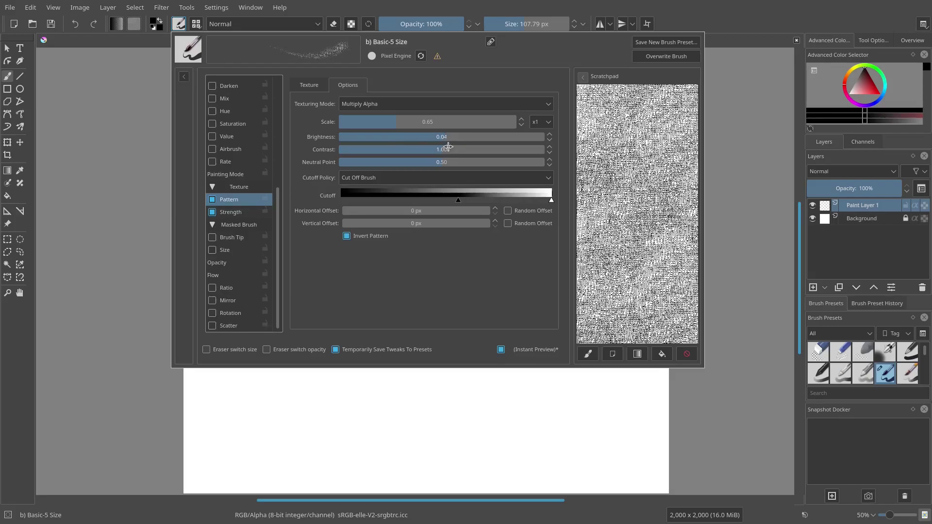
{"action": "left_click", "coordinate": [681, 354]}
{"action": "mouse_move", "coordinate": [650, 203]}
{"action": "left_mouse_down"}
{"action": "mouse_move", "coordinate": [611, 160]}
{"action": "mouse_move", "coordinate": [645, 98]}
{"action": "mouse_move", "coordinate": [624, 202]}
{"action": "mouse_move", "coordinate": [579, 298]}
{"action": "mouse_move", "coordinate": [674, 339]}
{"action": "mouse_move", "coordinate": [689, 107]}
{"action": "mouse_move", "coordinate": [592, 258]}
{"action": "left_mouse_up"}
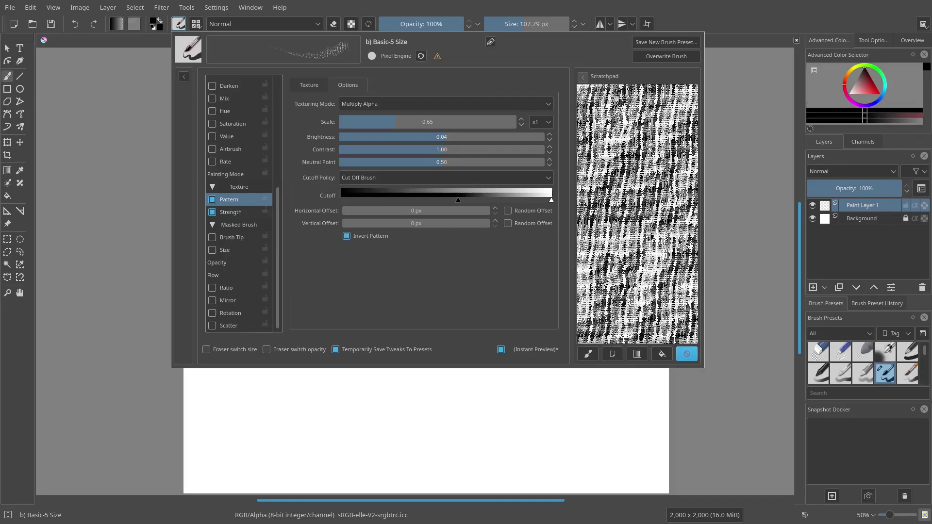
- Paint test strokes on the canvas outside the brush settings, examine the texture up close and undo the strokes
{"action": "left_click", "coordinate": [731, 215]}
{"action": "mouse_move", "coordinate": [313, 260]}
{"action": "left_mouse_down"}
{"action": "mouse_move", "coordinate": [430, 197]}
{"action": "mouse_move", "coordinate": [387, 245]}
{"action": "left_mouse_up"}
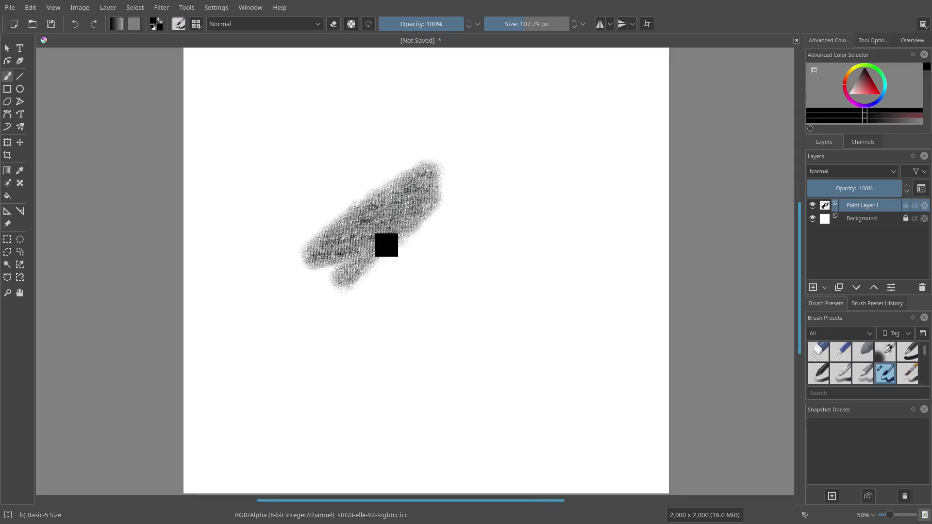
{"action": "scroll", "coordinate": [386, 245], "scroll_direction": "up", "scroll_amount": 10}
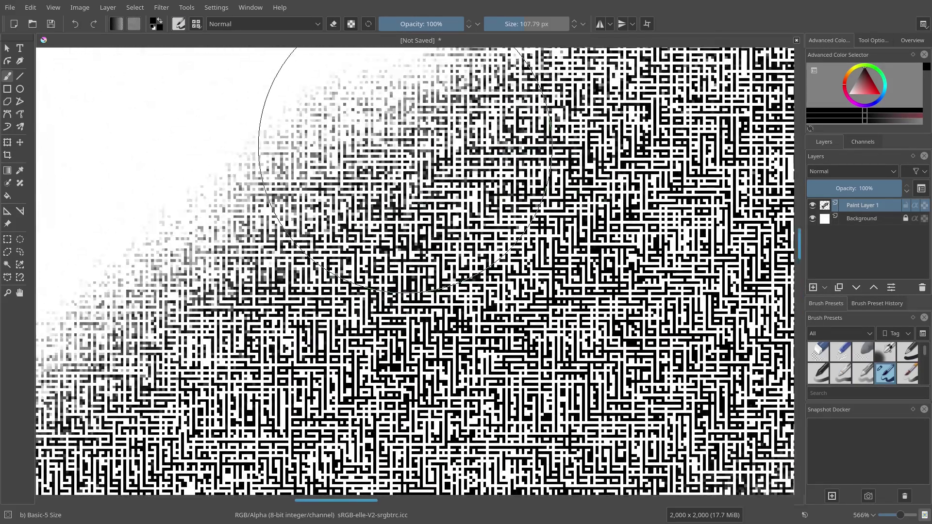
{"action": "mouse_move", "coordinate": [429, 151]}
{"action": "left_mouse_down"}
{"action": "mouse_move", "coordinate": [190, 182]}
{"action": "mouse_move", "coordinate": [107, 121]}
{"action": "left_mouse_up"}
{"action": "left_click_drag", "start_coordinate": [329, 136], "coordinate": [174, 289]}
{"action": "mouse_move", "coordinate": [262, 83]}
{"action": "left_mouse_down"}
{"action": "mouse_move", "coordinate": [333, 143]}
{"action": "mouse_move", "coordinate": [165, 114]}
{"action": "left_mouse_up"}
{"action": "left_click_drag", "start_coordinate": [469, 246], "coordinate": [410, 147]}
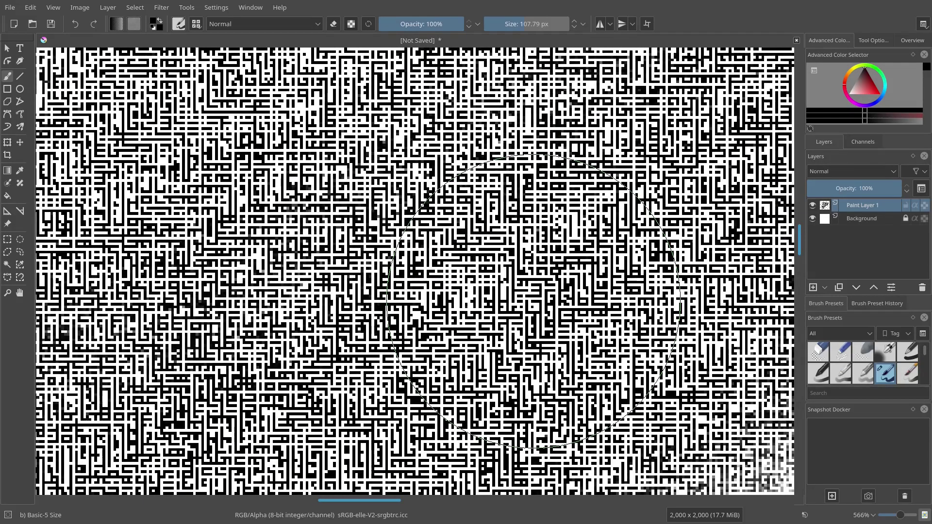
{"action": "scroll", "coordinate": [538, 299], "scroll_direction": "down", "scroll_amount": 1}
{"action": "scroll", "coordinate": [538, 298], "scroll_direction": "up", "scroll_amount": 1}
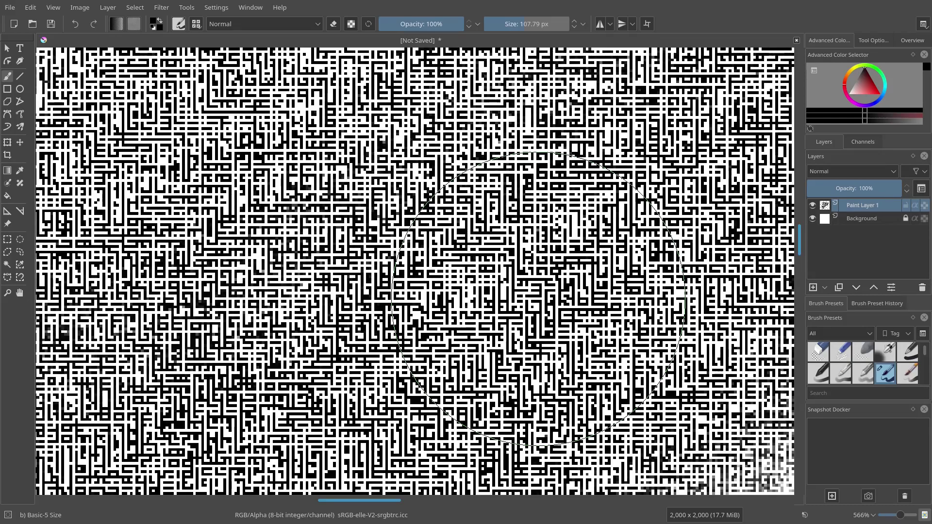
{"action": "scroll", "coordinate": [539, 298], "scroll_direction": "down", "scroll_amount": 10}
{"action": "scroll", "coordinate": [529, 214], "scroll_direction": "up", "scroll_amount": 1}
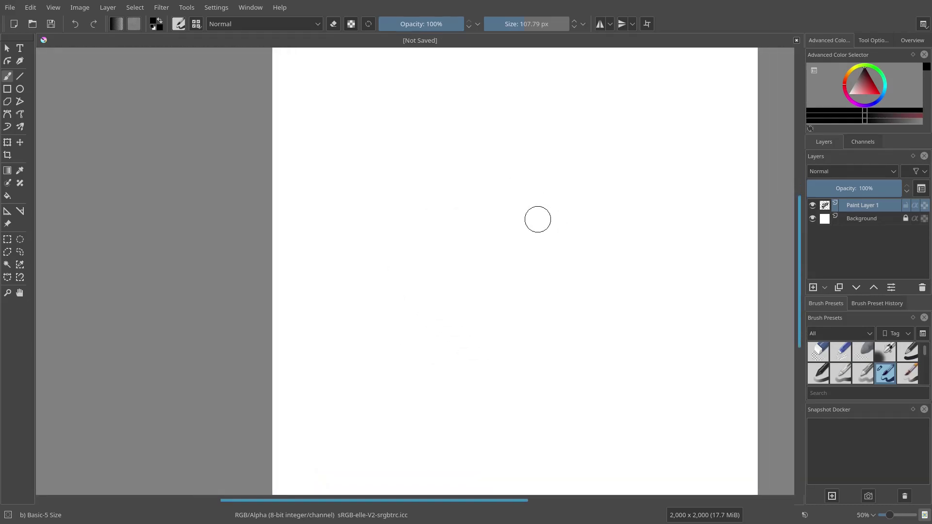
- Reopen the brush settings and enable Softness for the brush
{"action": "left_click", "coordinate": [179, 25]}
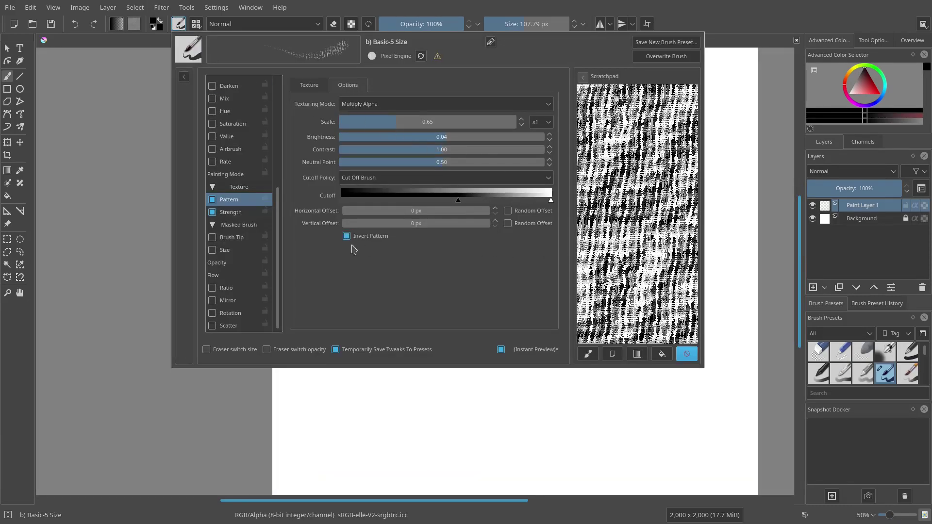
{"action": "scroll", "coordinate": [266, 251], "scroll_direction": "up", "scroll_amount": 5}
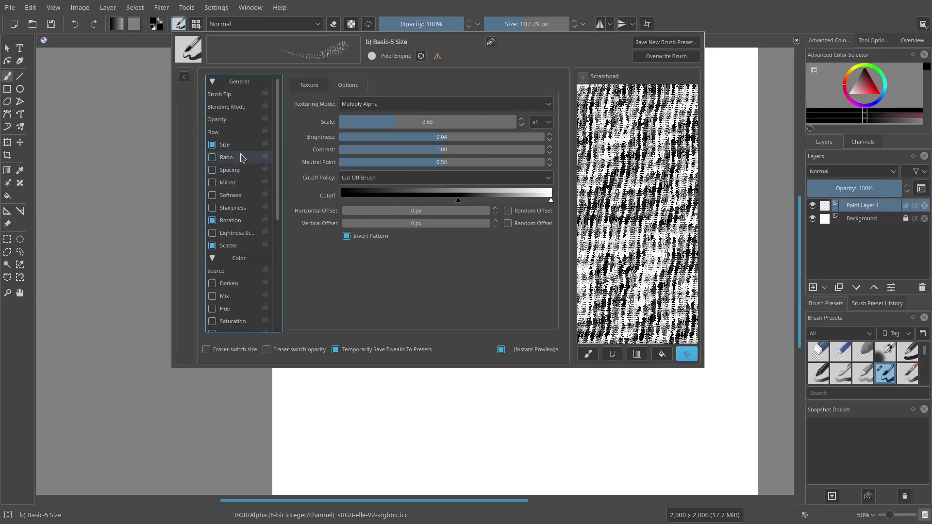
{"action": "left_click", "coordinate": [226, 156]}
{"action": "left_click", "coordinate": [230, 170]}
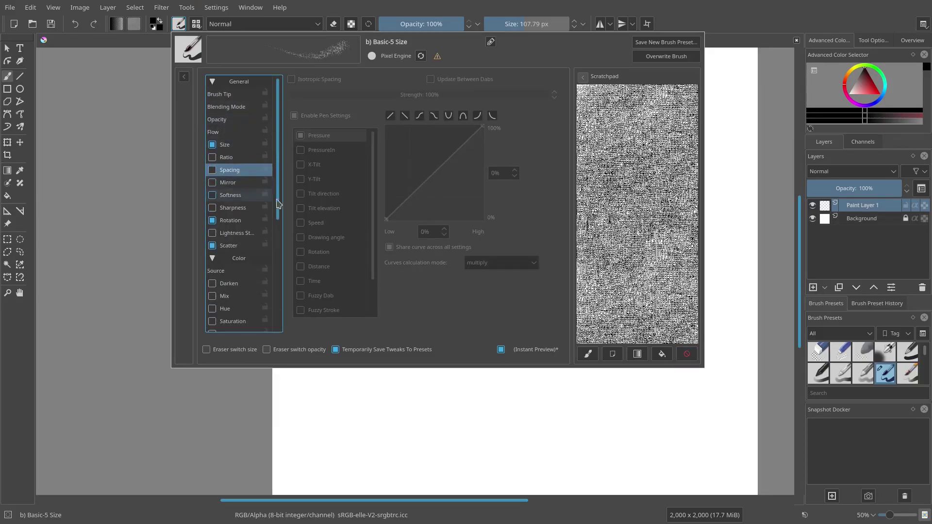
{"action": "left_click", "coordinate": [238, 195]}
{"action": "left_click", "coordinate": [212, 195]}
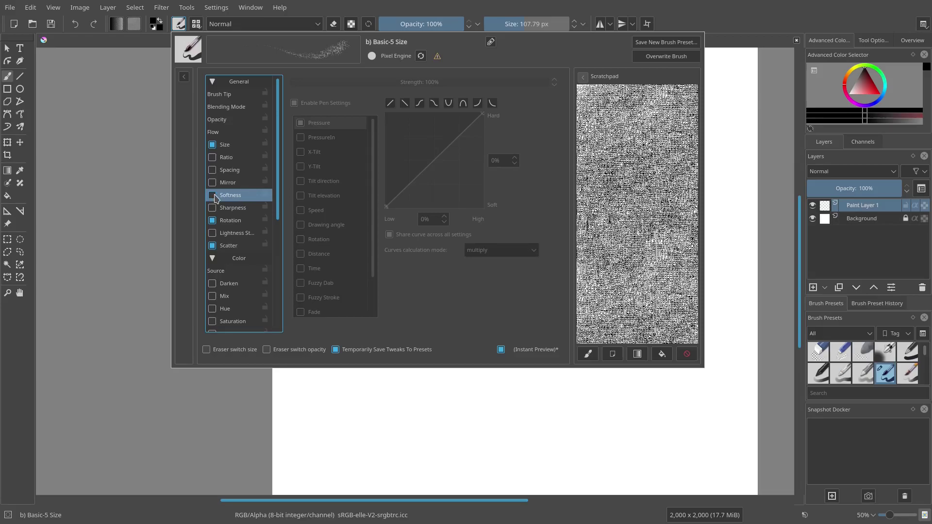
- Try a steep Softness pressure curve with a point at 14% input and 73% output, testing on the scratchpad and clearing it
{"action": "left_click_drag", "start_coordinate": [483, 118], "coordinate": [391, 126]}
{"action": "left_click", "coordinate": [686, 354]}
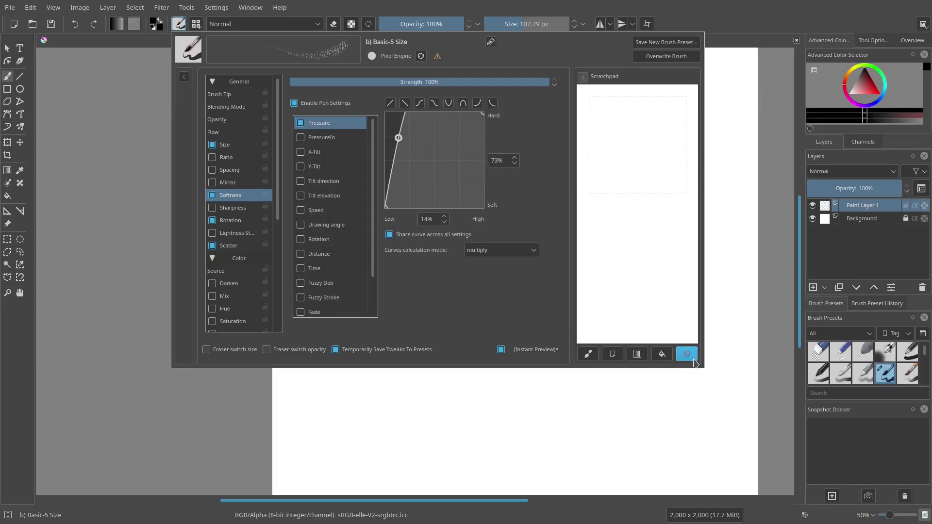
{"action": "mouse_move", "coordinate": [631, 141]}
{"action": "left_mouse_down"}
{"action": "mouse_move", "coordinate": [645, 302]}
{"action": "mouse_move", "coordinate": [621, 306]}
{"action": "left_mouse_up"}
{"action": "left_click", "coordinate": [686, 354]}
{"action": "left_click", "coordinate": [625, 127]}
{"action": "left_click", "coordinate": [655, 232]}
{"action": "left_click", "coordinate": [686, 353]}
- Try moving the Softness curve point to 80% input and 25% output, testing the brush on the scratchpad
{"action": "left_click_drag", "start_coordinate": [399, 137], "coordinate": [459, 182]}
{"action": "left_click_drag", "start_coordinate": [639, 141], "coordinate": [620, 226]}
{"action": "left_click_drag", "start_coordinate": [459, 184], "coordinate": [464, 184]}
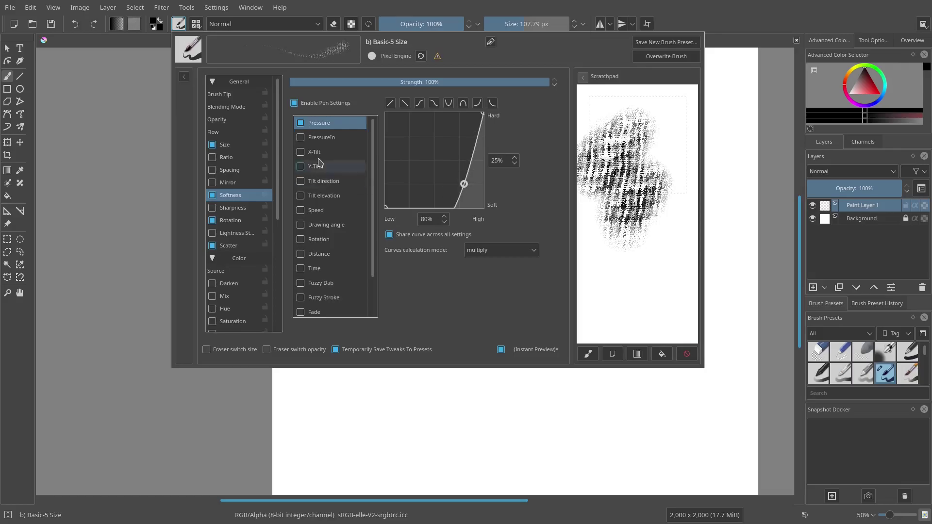
- Disable Softness and test the brush on a cleared scratchpad
{"action": "left_click", "coordinate": [212, 194]}
{"action": "left_click", "coordinate": [684, 354]}
{"action": "left_click_drag", "start_coordinate": [636, 130], "coordinate": [611, 293]}
{"action": "left_click_drag", "start_coordinate": [646, 318], "coordinate": [652, 320]}
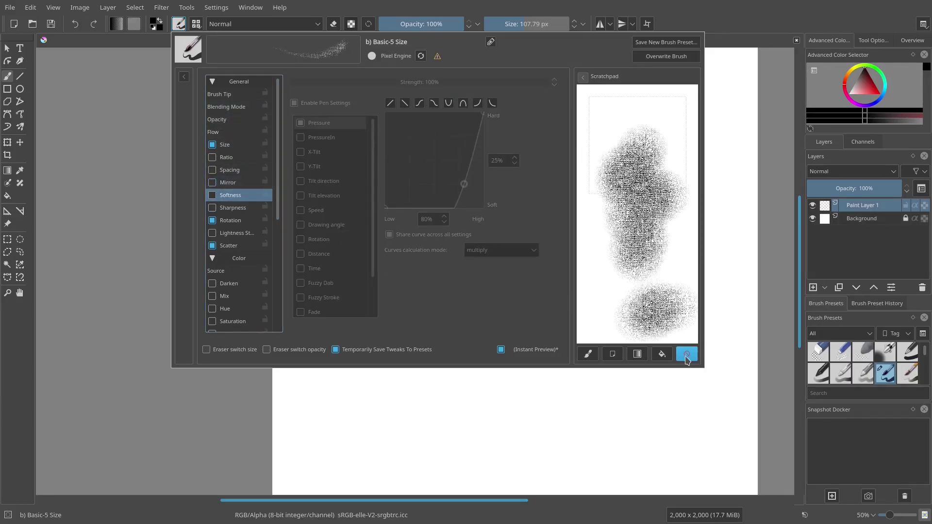
- Re-enable Softness with its pressure curve point at 10% input and 95% output, testing on the scratchpad and clearing it
{"action": "left_click", "coordinate": [686, 354]}
{"action": "left_click", "coordinate": [212, 195]}
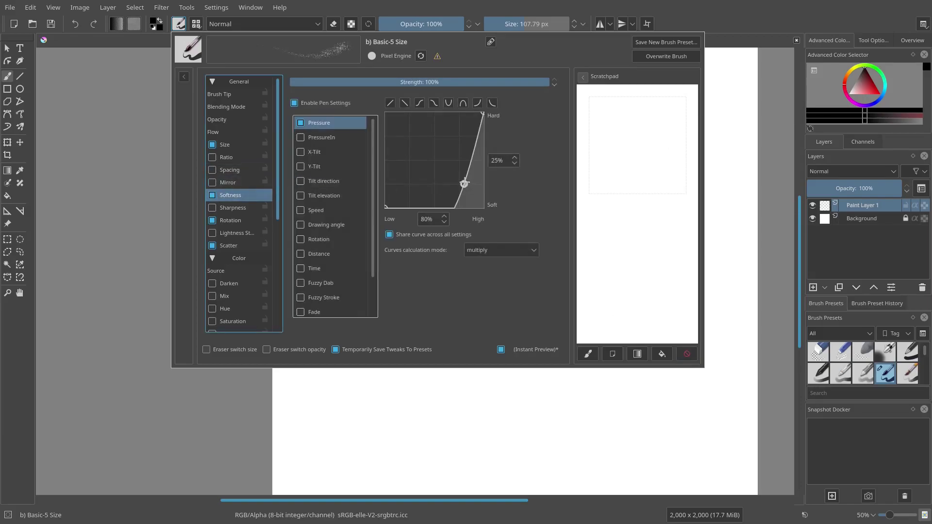
{"action": "left_click_drag", "start_coordinate": [464, 183], "coordinate": [394, 116]}
{"action": "mouse_move", "coordinate": [681, 100]}
{"action": "left_mouse_down"}
{"action": "mouse_move", "coordinate": [640, 145]}
{"action": "mouse_move", "coordinate": [633, 218]}
{"action": "left_mouse_up"}
{"action": "left_click", "coordinate": [645, 270]}
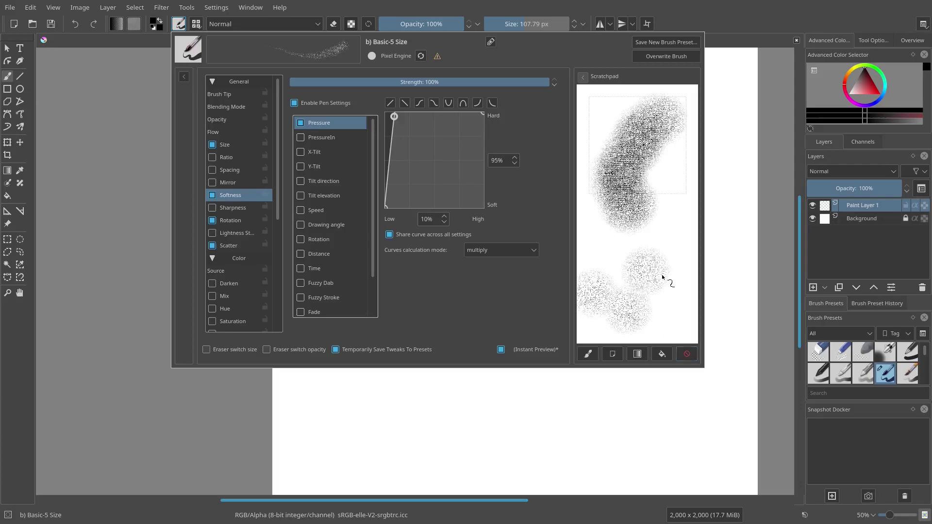
{"action": "left_click", "coordinate": [687, 357]}
{"action": "mouse_move", "coordinate": [655, 121]}
{"action": "left_mouse_down"}
{"action": "mouse_move", "coordinate": [631, 204]}
{"action": "mouse_move", "coordinate": [652, 277]}
{"action": "left_mouse_up"}
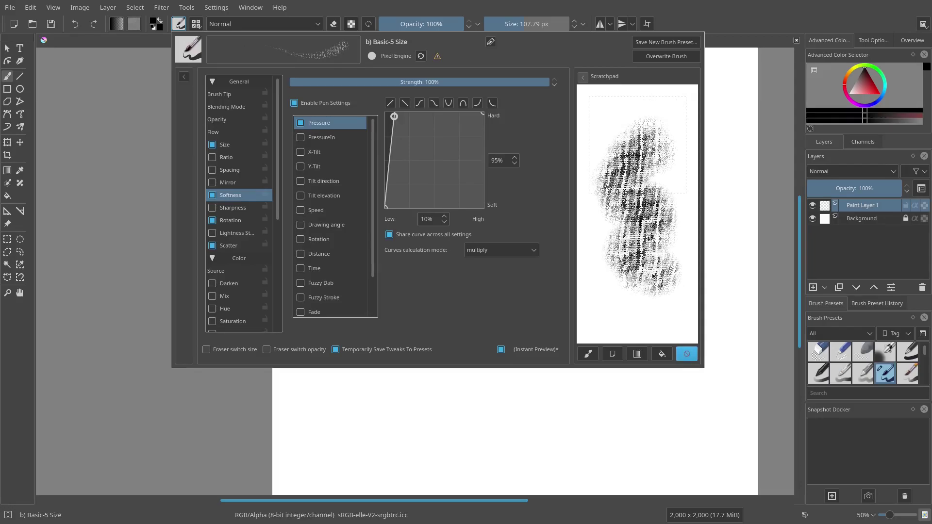
{"action": "left_click", "coordinate": [687, 357]}
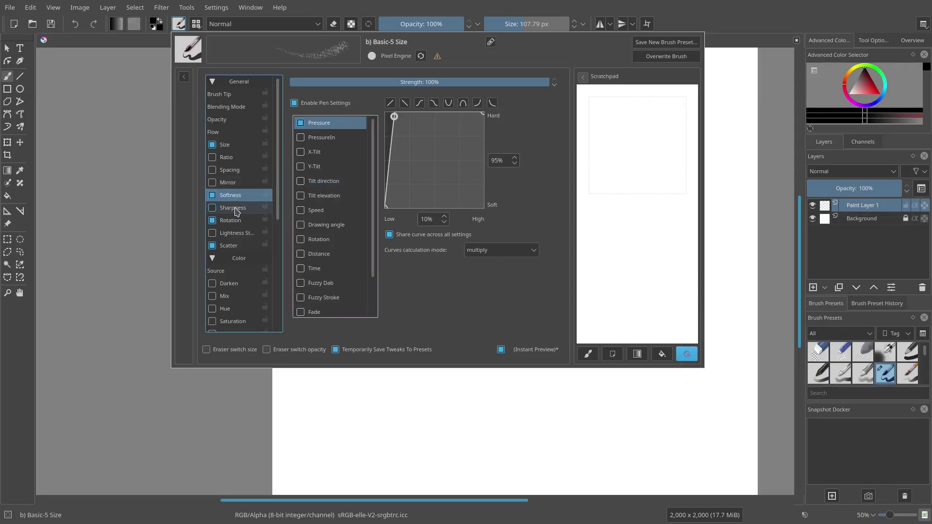
- Shape the Masked Brush opacity pressure curve into a multi-point rise ending at 96% input and 95% output, testing it on the scratchpad
{"action": "scroll", "coordinate": [245, 250], "scroll_direction": "down", "scroll_amount": 5}
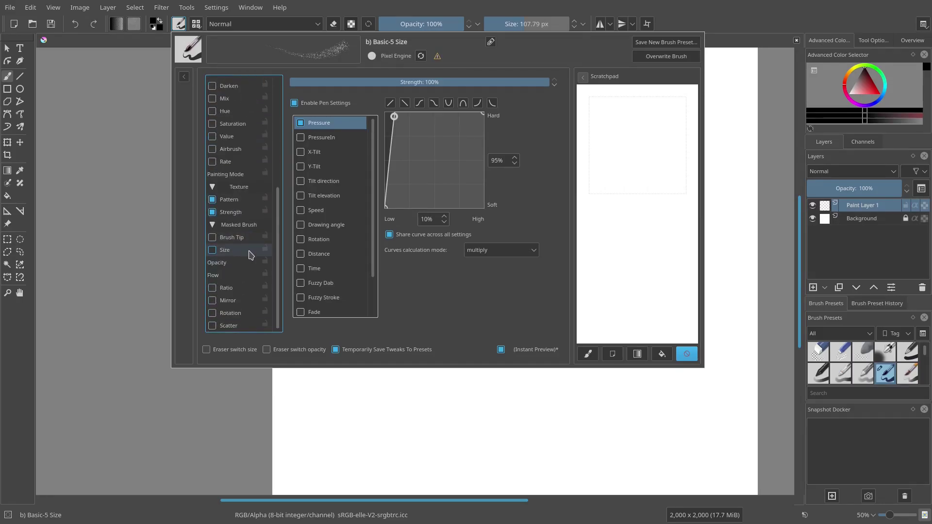
{"action": "left_click", "coordinate": [230, 266]}
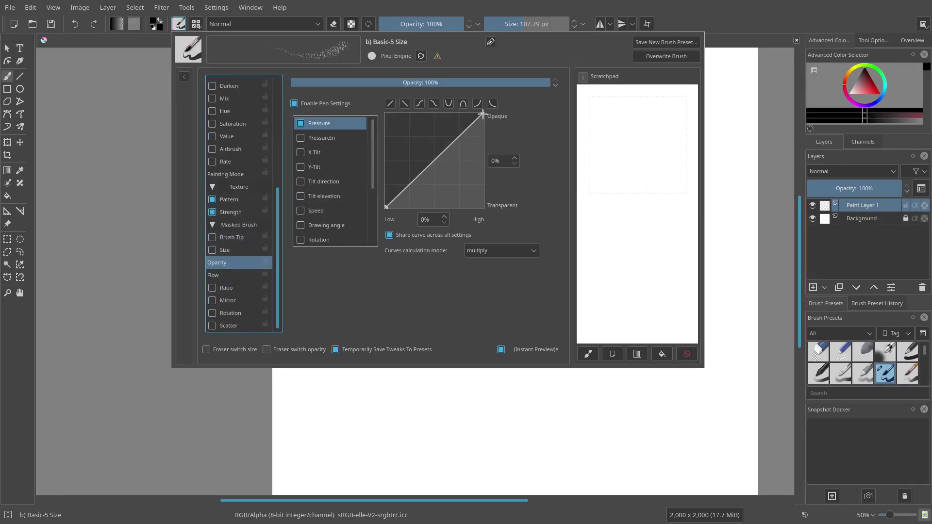
{"action": "left_click_drag", "start_coordinate": [482, 114], "coordinate": [470, 132]}
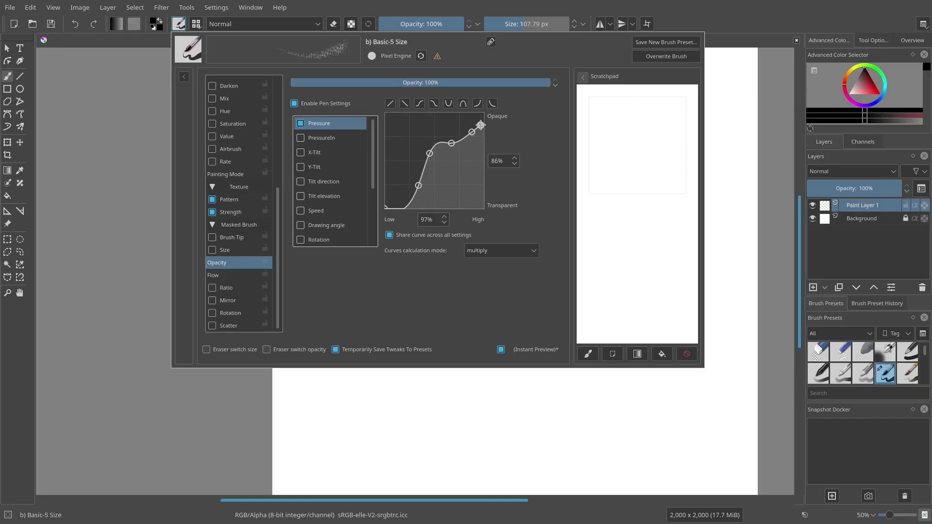
{"action": "mouse_move", "coordinate": [621, 104]}
{"action": "left_mouse_down"}
{"action": "mouse_move", "coordinate": [641, 160]}
{"action": "mouse_move", "coordinate": [634, 275]}
{"action": "left_mouse_up"}
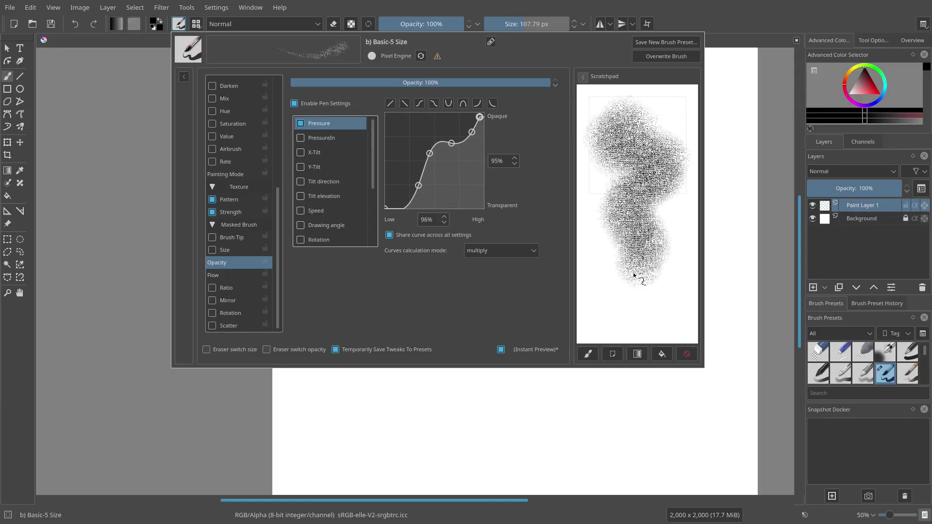
{"action": "left_click", "coordinate": [686, 353]}
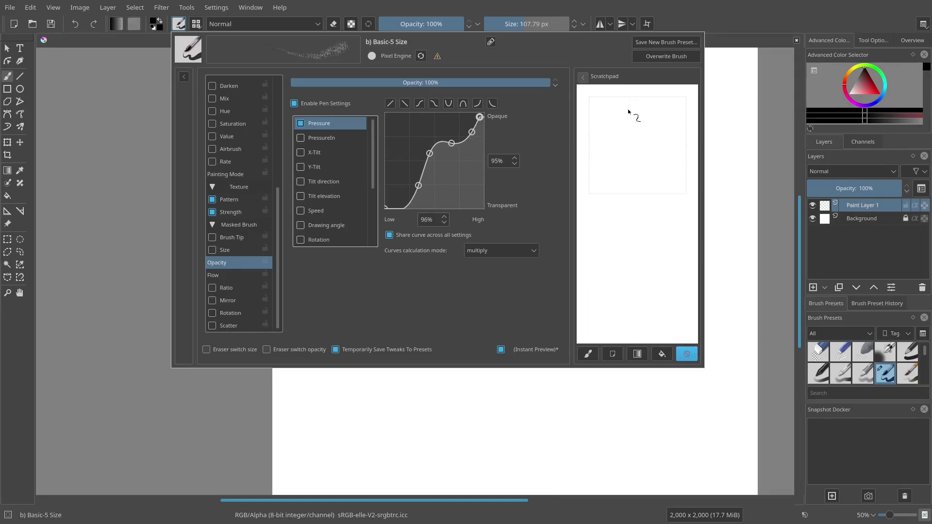
{"action": "mouse_move", "coordinate": [628, 109]}
{"action": "left_mouse_down"}
{"action": "mouse_move", "coordinate": [643, 204]}
{"action": "mouse_move", "coordinate": [635, 274]}
{"action": "left_mouse_up"}
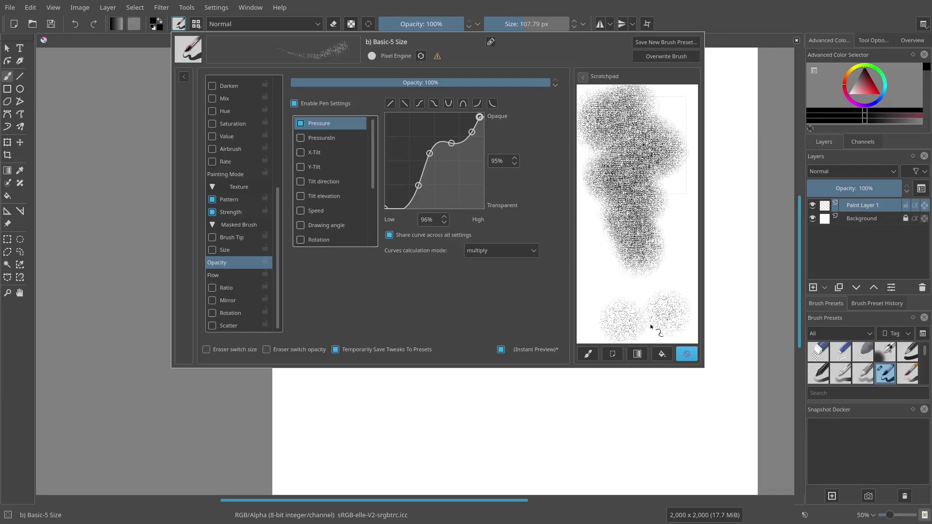
{"action": "left_click", "coordinate": [686, 354]}
{"action": "left_click", "coordinate": [626, 146]}
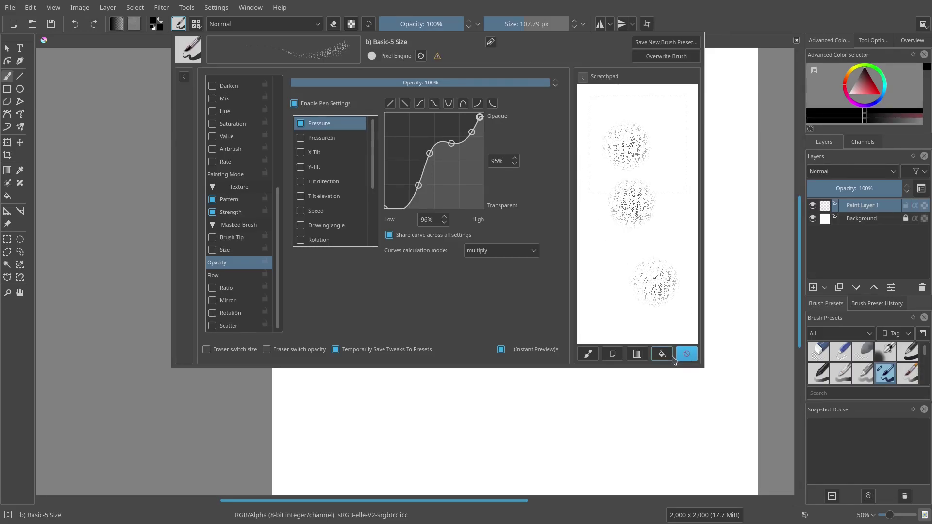
{"action": "left_click", "coordinate": [688, 358]}
- Close the brush settings, paint test strokes across the canvas and inspect the texture at pixel level
{"action": "left_click", "coordinate": [537, 255]}
{"action": "left_click", "coordinate": [559, 370]}
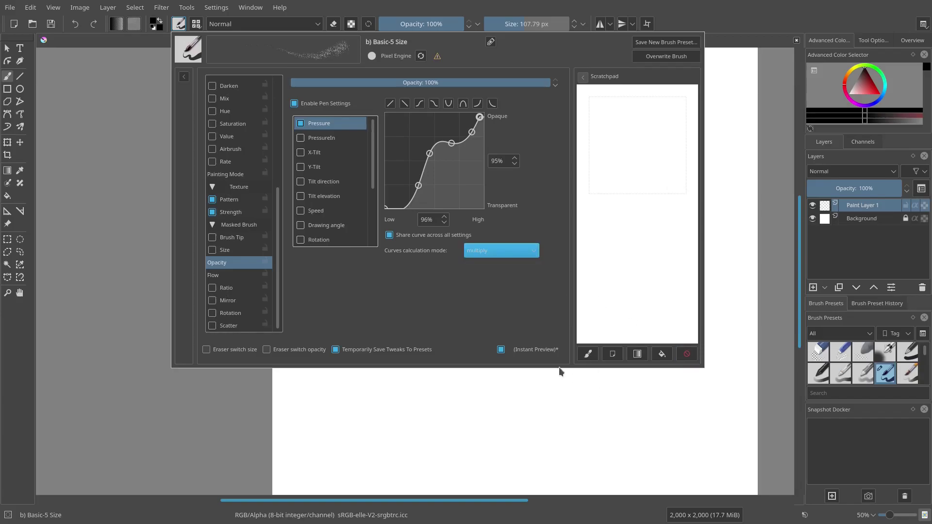
{"action": "left_click", "coordinate": [559, 370]}
{"action": "left_click", "coordinate": [487, 240]}
{"action": "scroll", "coordinate": [486, 237], "scroll_direction": "up", "scroll_amount": 1}
{"action": "scroll", "coordinate": [486, 237], "scroll_direction": "up", "scroll_amount": 6}
{"action": "left_click_drag", "start_coordinate": [487, 257], "coordinate": [242, 202]}
{"action": "left_click", "coordinate": [528, 206]}
{"action": "mouse_move", "coordinate": [528, 212]}
{"action": "left_mouse_down"}
{"action": "mouse_move", "coordinate": [584, 292]}
{"action": "mouse_move", "coordinate": [631, 324]}
{"action": "mouse_move", "coordinate": [683, 314]}
{"action": "mouse_move", "coordinate": [695, 242]}
{"action": "mouse_move", "coordinate": [667, 178]}
{"action": "mouse_move", "coordinate": [616, 158]}
{"action": "mouse_move", "coordinate": [561, 197]}
{"action": "mouse_move", "coordinate": [533, 283]}
{"action": "mouse_move", "coordinate": [567, 371]}
{"action": "mouse_move", "coordinate": [689, 357]}
{"action": "mouse_move", "coordinate": [660, 183]}
{"action": "left_mouse_up"}
{"action": "left_click_drag", "start_coordinate": [565, 222], "coordinate": [340, 239]}
{"action": "left_click_drag", "start_coordinate": [662, 171], "coordinate": [376, 94]}
{"action": "mouse_move", "coordinate": [528, 114]}
{"action": "left_mouse_down"}
{"action": "mouse_move", "coordinate": [635, 205]}
{"action": "mouse_move", "coordinate": [516, 254]}
{"action": "mouse_move", "coordinate": [597, 327]}
{"action": "left_mouse_up"}
{"action": "mouse_move", "coordinate": [633, 317]}
{"action": "left_mouse_down"}
{"action": "mouse_move", "coordinate": [578, 316]}
{"action": "mouse_move", "coordinate": [465, 230]}
{"action": "left_mouse_up"}
{"action": "mouse_move", "coordinate": [551, 319]}
{"action": "left_mouse_down"}
{"action": "mouse_move", "coordinate": [690, 296]}
{"action": "mouse_move", "coordinate": [547, 308]}
{"action": "mouse_move", "coordinate": [490, 342]}
{"action": "left_mouse_up"}
{"action": "scroll", "coordinate": [509, 271], "scroll_direction": "up", "scroll_amount": 2}
{"action": "scroll", "coordinate": [510, 272], "scroll_direction": "up", "scroll_amount": 2}
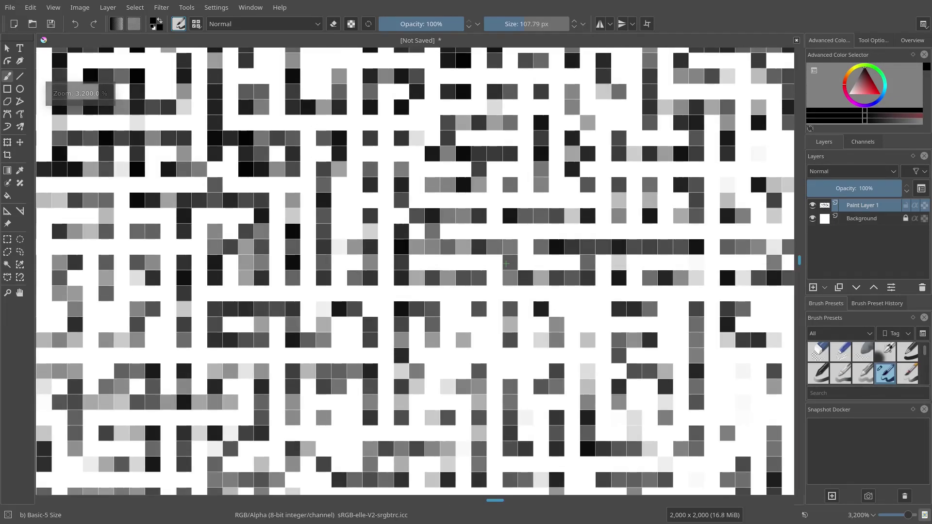
- Undo the latest canvas test strokes and clear the remaining paint from Paint Layer 1
{"action": "scroll", "coordinate": [500, 264], "scroll_direction": "down", "scroll_amount": 5}
{"action": "key", "text": "ctrl+z"}
{"action": "key", "text": "ctrl+z"}
{"action": "key", "text": "ctrl+z"}
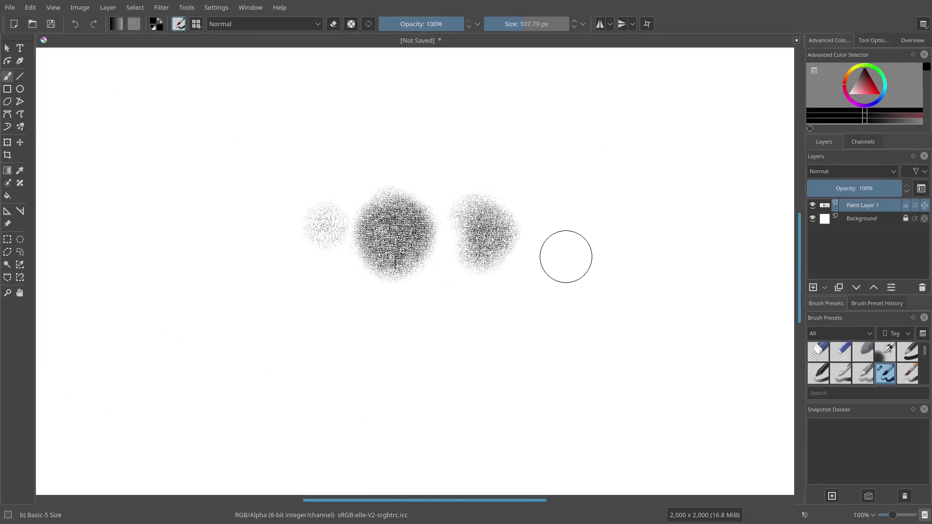
{"action": "key", "text": "Delete"}
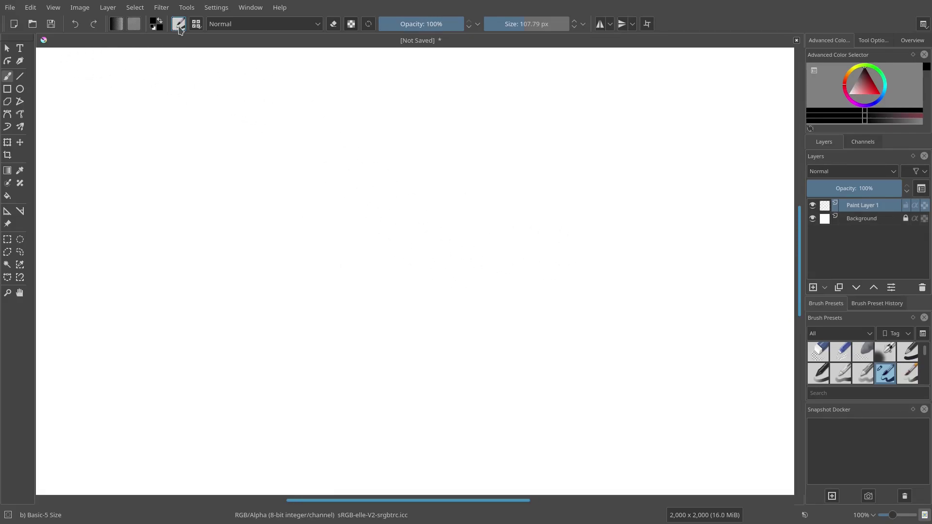
- Enable pen settings for the brush's general Opacity and bend its pressure curve through 23% input and 50% output, testing on the scratchpad
{"action": "left_click", "coordinate": [179, 28]}
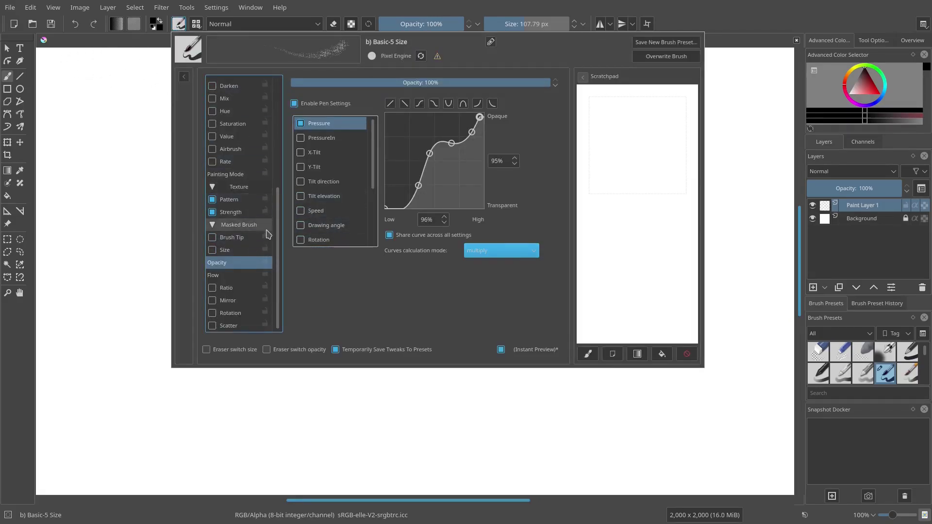
{"action": "mouse_move", "coordinate": [278, 236]}
{"action": "left_mouse_down"}
{"action": "mouse_move", "coordinate": [278, 173]}
{"action": "mouse_move", "coordinate": [296, 135]}
{"action": "left_mouse_up"}
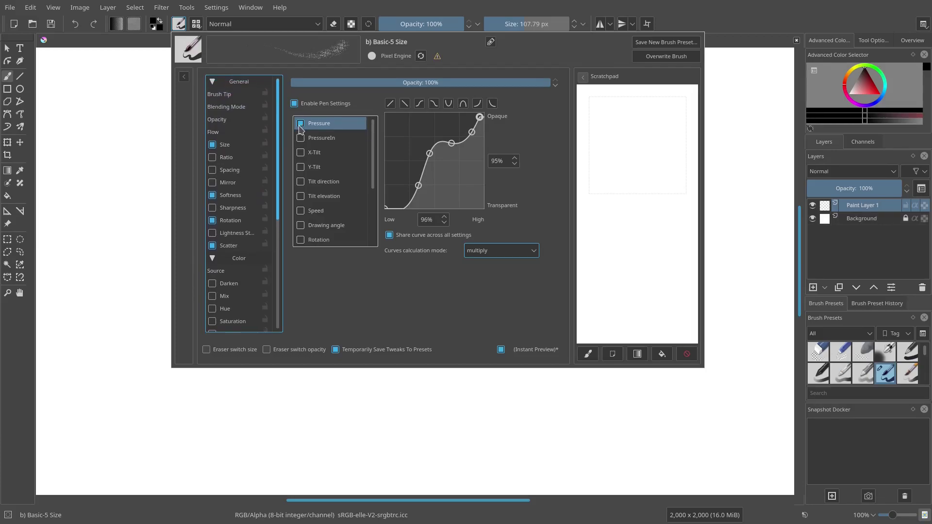
{"action": "left_click", "coordinate": [229, 120]}
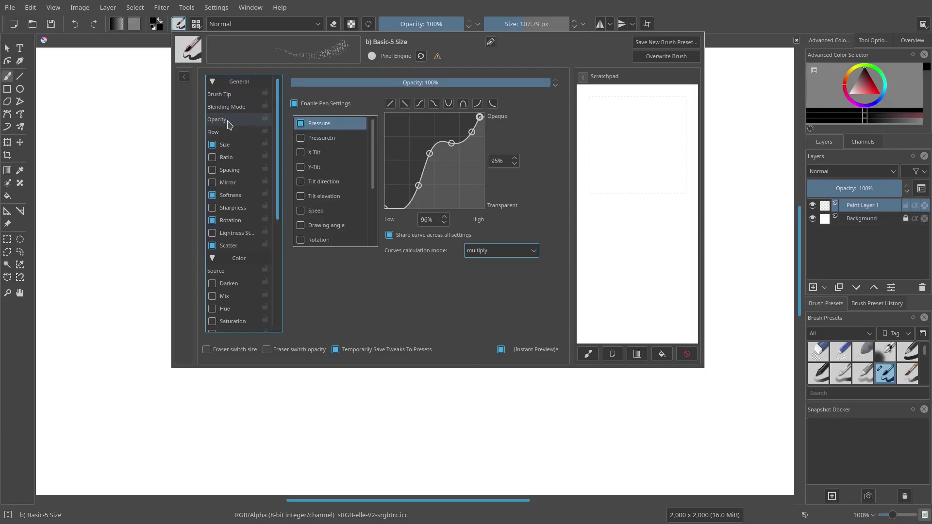
{"action": "left_click", "coordinate": [294, 104]}
{"action": "mouse_move", "coordinate": [437, 166]}
{"action": "left_mouse_down"}
{"action": "mouse_move", "coordinate": [426, 146]}
{"action": "mouse_move", "coordinate": [408, 140]}
{"action": "mouse_move", "coordinate": [407, 160]}
{"action": "left_mouse_up"}
{"action": "left_click_drag", "start_coordinate": [614, 134], "coordinate": [669, 238]}
{"action": "left_click", "coordinate": [686, 354]}
- Paint large overlapping test strokes on the canvas to check the texture and opacity, and clear the layer
{"action": "left_click", "coordinate": [481, 377]}
{"action": "mouse_move", "coordinate": [421, 162]}
{"action": "left_mouse_down"}
{"action": "mouse_move", "coordinate": [428, 262]}
{"action": "mouse_move", "coordinate": [491, 305]}
{"action": "left_mouse_up"}
{"action": "scroll", "coordinate": [473, 260], "scroll_direction": "up", "scroll_amount": 4}
{"action": "mouse_move", "coordinate": [671, 330]}
{"action": "left_mouse_down"}
{"action": "mouse_move", "coordinate": [507, 297]}
{"action": "mouse_move", "coordinate": [490, 310]}
{"action": "left_mouse_up"}
{"action": "mouse_move", "coordinate": [539, 286]}
{"action": "left_mouse_down"}
{"action": "mouse_move", "coordinate": [634, 198]}
{"action": "mouse_move", "coordinate": [625, 188]}
{"action": "mouse_move", "coordinate": [689, 325]}
{"action": "left_mouse_up"}
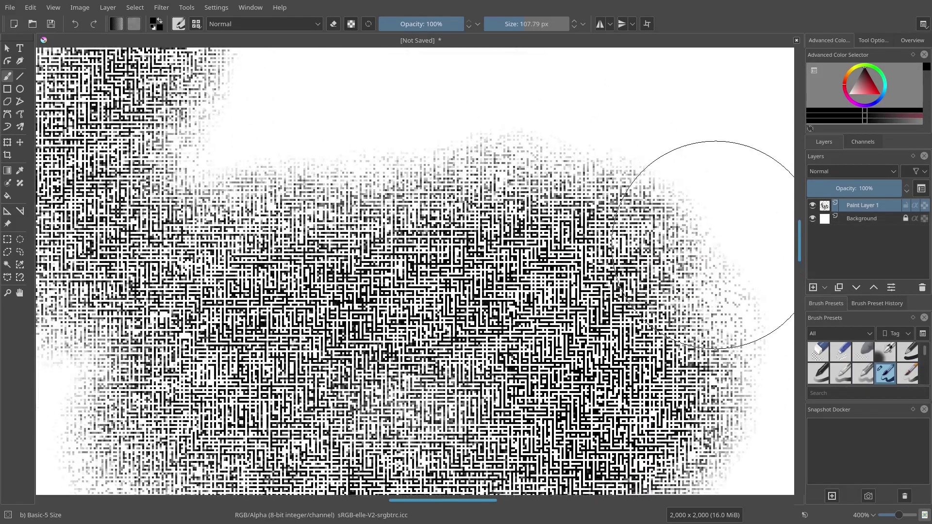
{"action": "left_click_drag", "start_coordinate": [715, 243], "coordinate": [439, 163]}
{"action": "mouse_move", "coordinate": [492, 234]}
{"action": "left_mouse_down"}
{"action": "mouse_move", "coordinate": [585, 341]}
{"action": "mouse_move", "coordinate": [374, 208]}
{"action": "mouse_move", "coordinate": [519, 301]}
{"action": "mouse_move", "coordinate": [432, 197]}
{"action": "mouse_move", "coordinate": [528, 275]}
{"action": "left_mouse_up"}
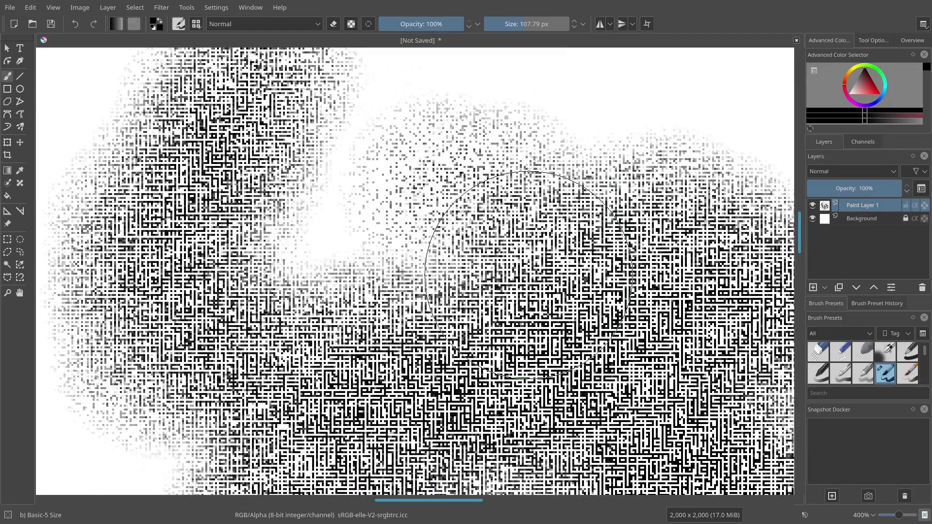
{"action": "key", "text": "1"}
{"action": "key", "text": "Delete"}
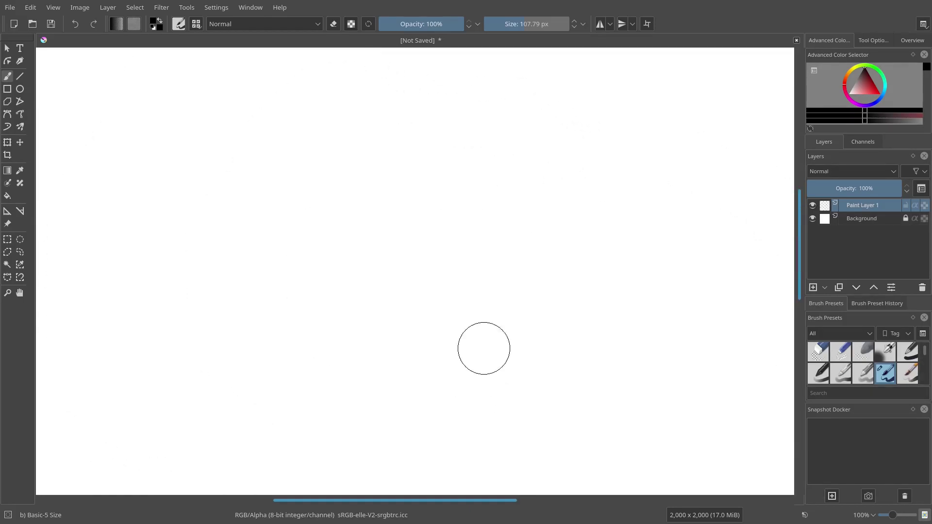
- Reopen the brush settings and raise the Flow pressure curve to 100% output at 0% input, testing with scratchpad strokes
{"action": "left_click", "coordinate": [178, 24]}
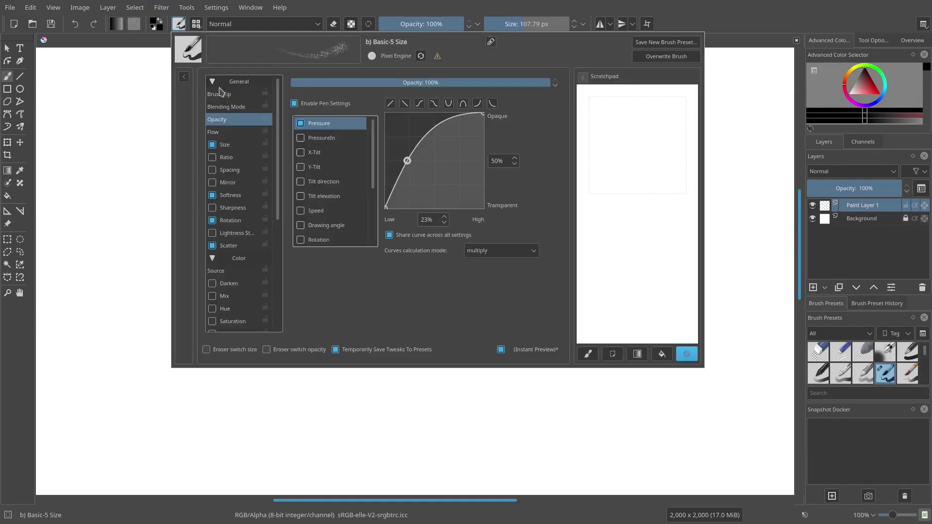
{"action": "left_click", "coordinate": [228, 131]}
{"action": "left_click_drag", "start_coordinate": [392, 113], "coordinate": [416, 133]}
{"action": "left_click_drag", "start_coordinate": [417, 140], "coordinate": [519, 155]}
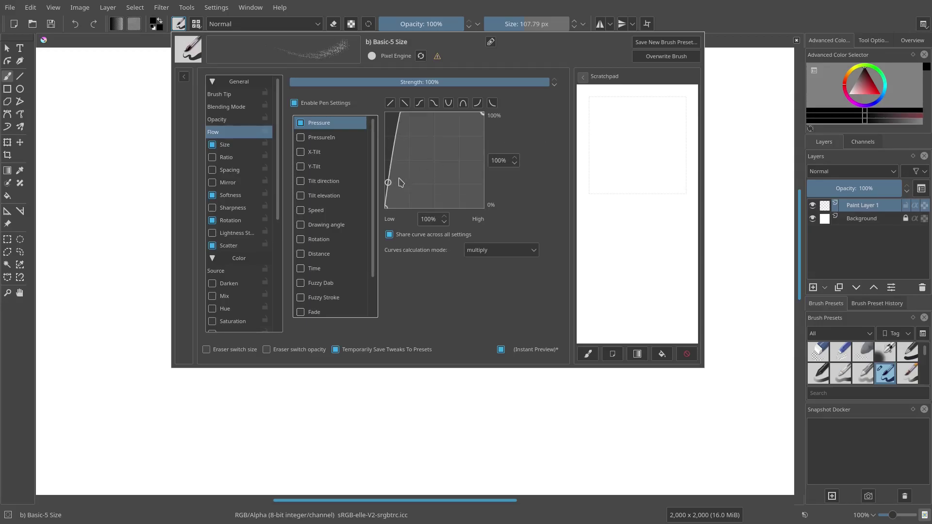
{"action": "left_click_drag", "start_coordinate": [387, 182], "coordinate": [627, 142]}
{"action": "left_click_drag", "start_coordinate": [439, 160], "coordinate": [390, 124]}
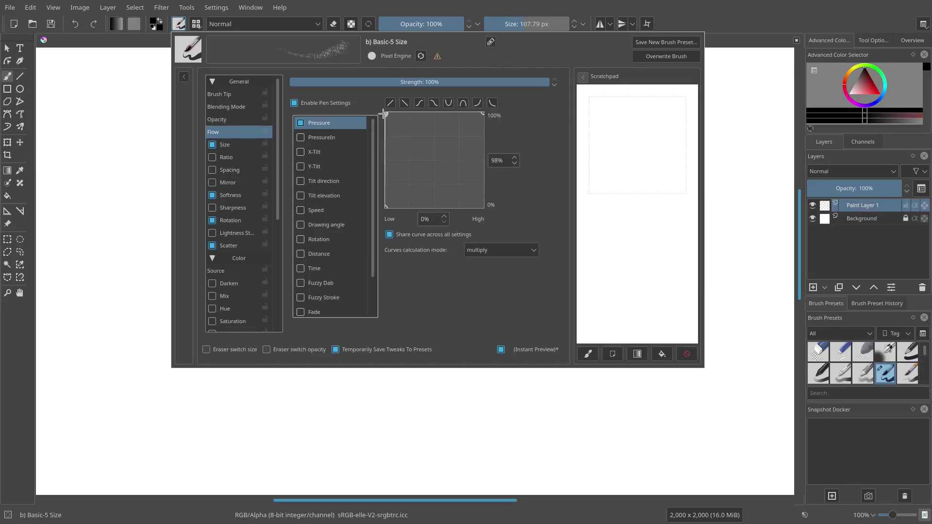
{"action": "mouse_move", "coordinate": [632, 132]}
{"action": "left_mouse_down"}
{"action": "mouse_move", "coordinate": [678, 170]}
{"action": "mouse_move", "coordinate": [669, 179]}
{"action": "left_mouse_up"}
{"action": "left_click", "coordinate": [626, 233]}
{"action": "left_click_drag", "start_coordinate": [650, 270], "coordinate": [623, 282]}
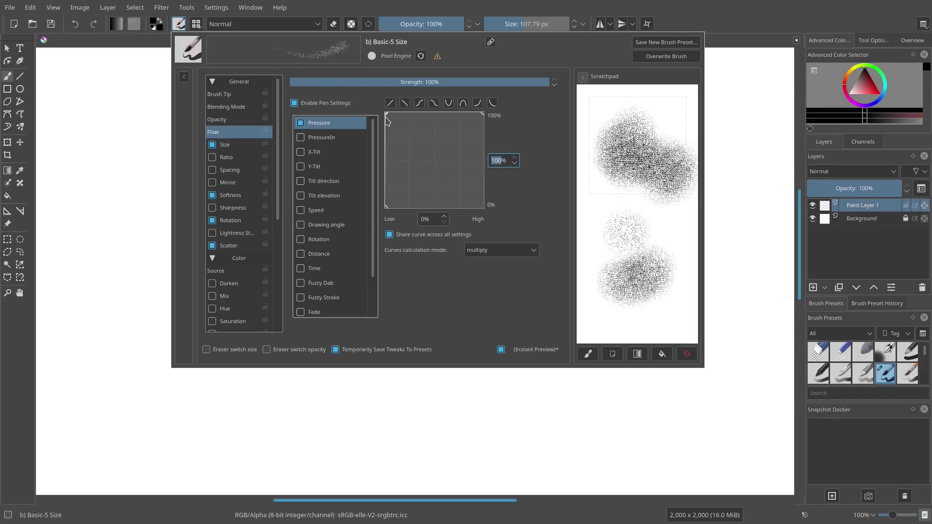
- Try moving the Flow curve point to 80% input and 20% output, testing the brush on a cleared scratchpad
{"action": "left_click_drag", "start_coordinate": [388, 118], "coordinate": [462, 189]}
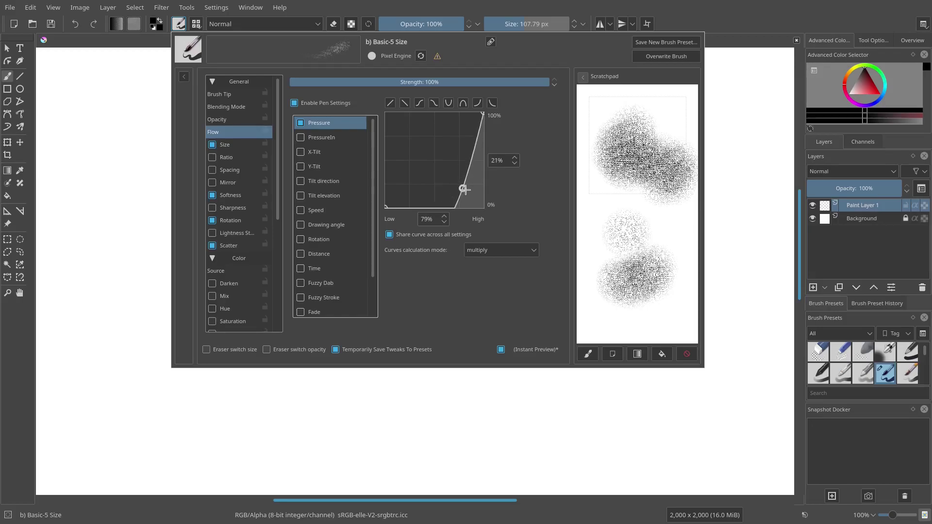
{"action": "left_click", "coordinate": [687, 354]}
{"action": "mouse_move", "coordinate": [631, 145]}
{"action": "left_mouse_down"}
{"action": "mouse_move", "coordinate": [630, 228]}
{"action": "mouse_move", "coordinate": [648, 306]}
{"action": "left_mouse_up"}
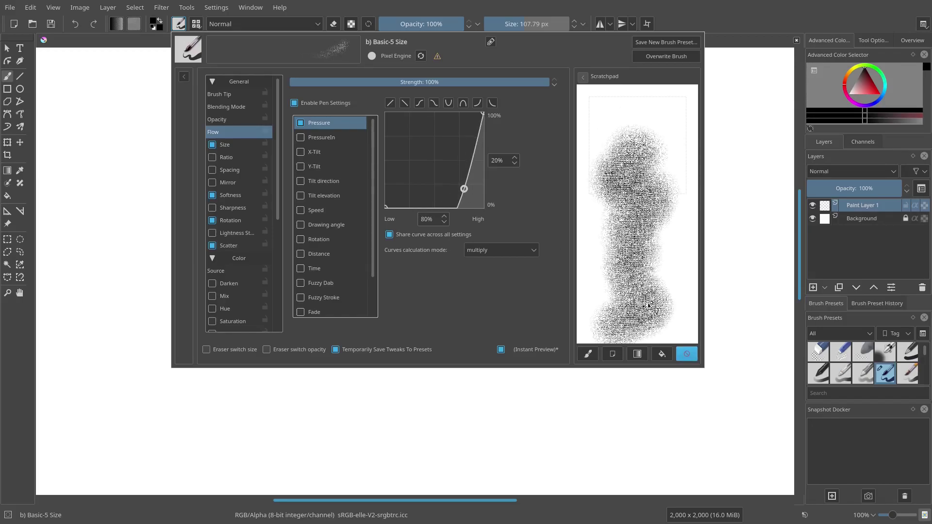
{"action": "left_click", "coordinate": [686, 358]}
{"action": "left_click_drag", "start_coordinate": [633, 155], "coordinate": [644, 122]}
- Replace the Flow curve point with one at 0% input and 100% output, and test it on a cleared scratchpad
{"action": "left_click_drag", "start_coordinate": [465, 195], "coordinate": [364, 117]}
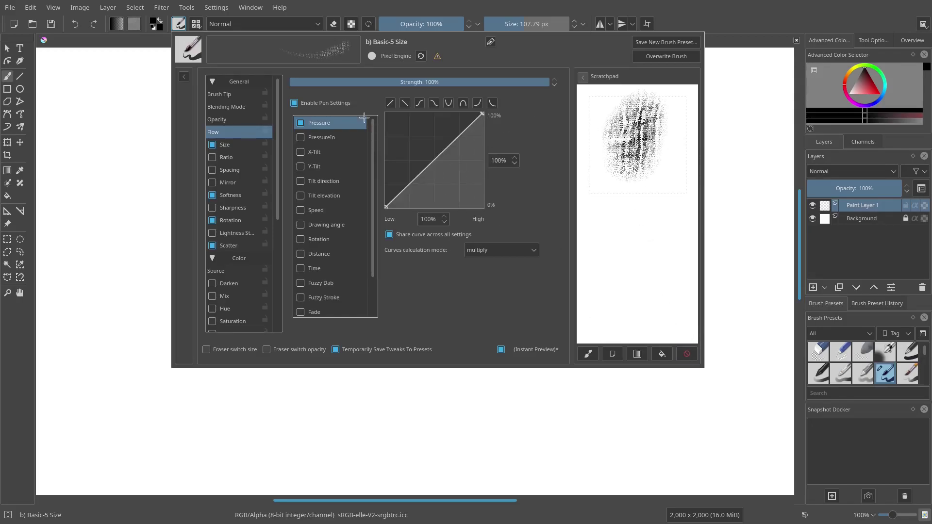
{"action": "left_click_drag", "start_coordinate": [436, 158], "coordinate": [387, 118]}
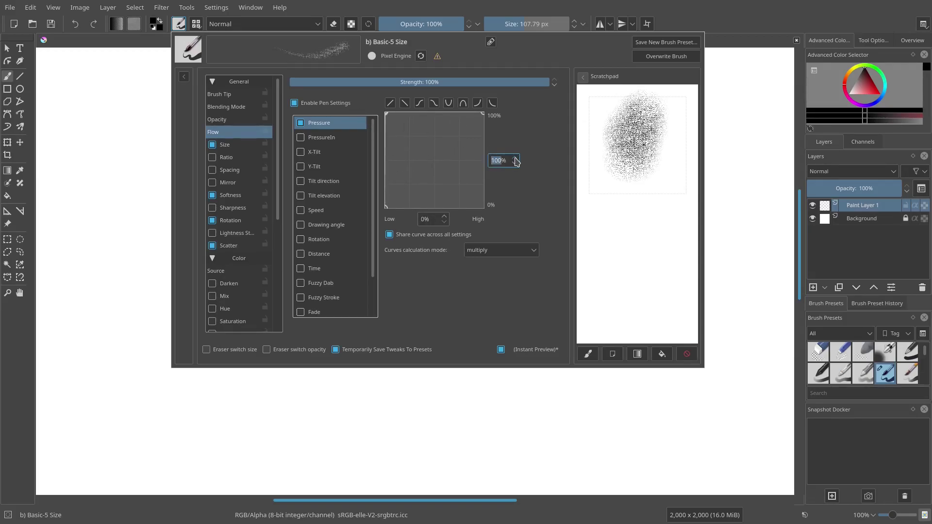
{"action": "left_click", "coordinate": [687, 354]}
{"action": "left_click_drag", "start_coordinate": [621, 143], "coordinate": [654, 259]}
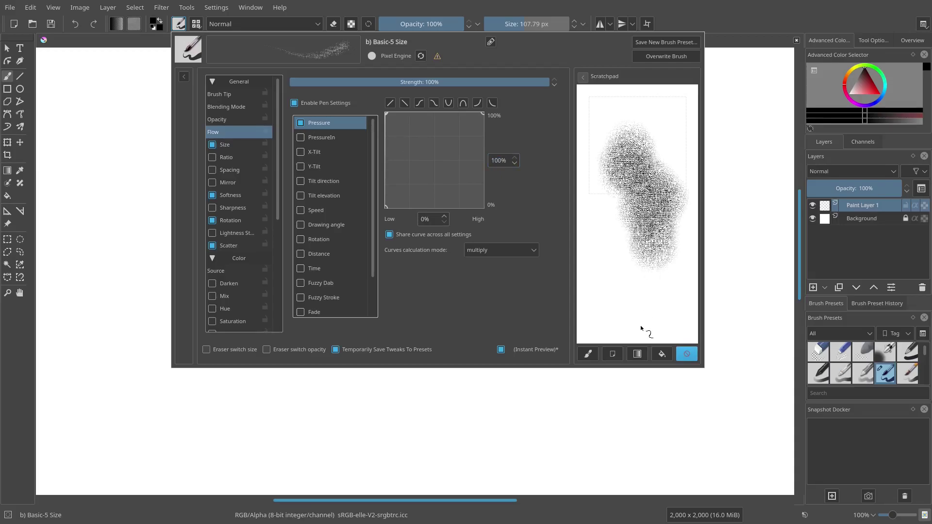
- Try Spacing with a curve point at 100% input and 3% output, test it on the scratchpad, and disable Spacing
{"action": "left_click", "coordinate": [242, 173]}
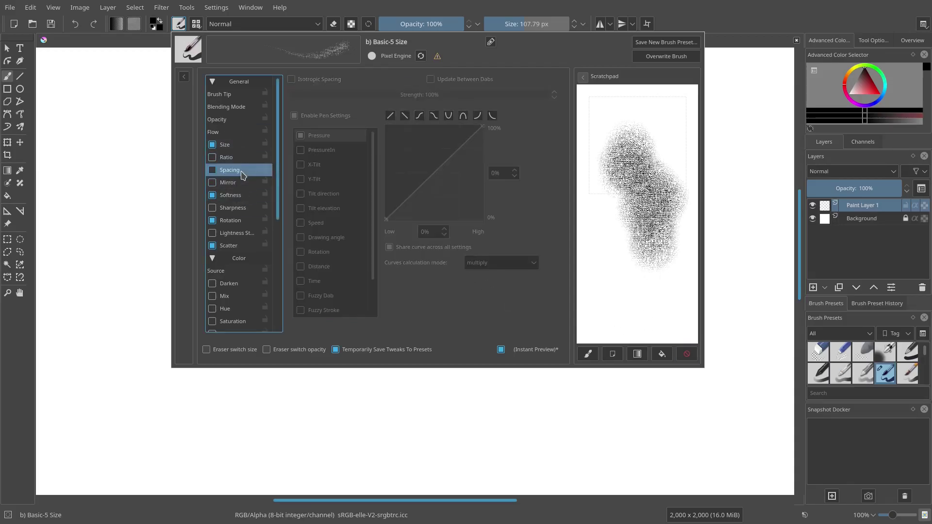
{"action": "left_click", "coordinate": [212, 170]}
{"action": "left_click_drag", "start_coordinate": [434, 172], "coordinate": [476, 214]}
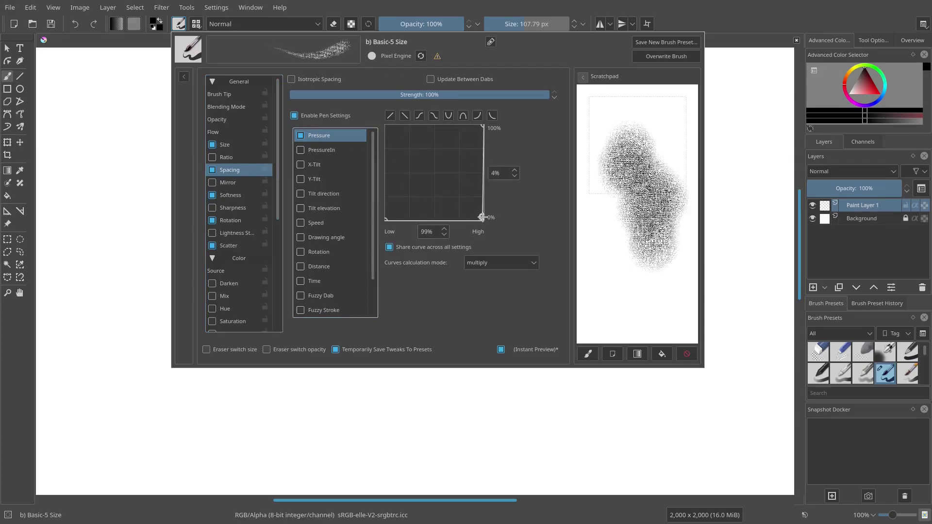
{"action": "left_click", "coordinate": [687, 354]}
{"action": "mouse_move", "coordinate": [636, 181]}
{"action": "left_mouse_down"}
{"action": "mouse_move", "coordinate": [631, 252]}
{"action": "mouse_move", "coordinate": [669, 329]}
{"action": "mouse_move", "coordinate": [629, 323]}
{"action": "left_mouse_up"}
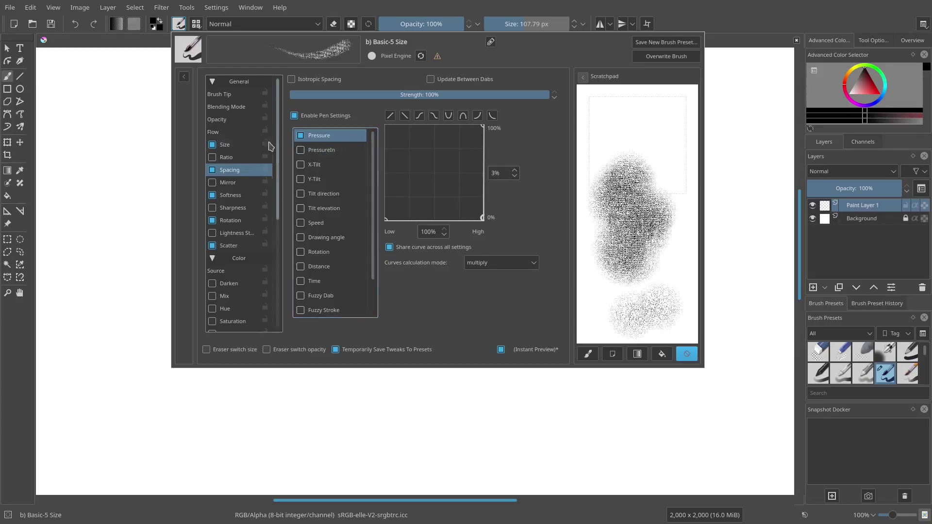
{"action": "left_click", "coordinate": [212, 170]}
- Close the brush settings, paint a broad patch of test strokes on the canvas and inspect its texture
{"action": "left_click", "coordinate": [728, 127]}
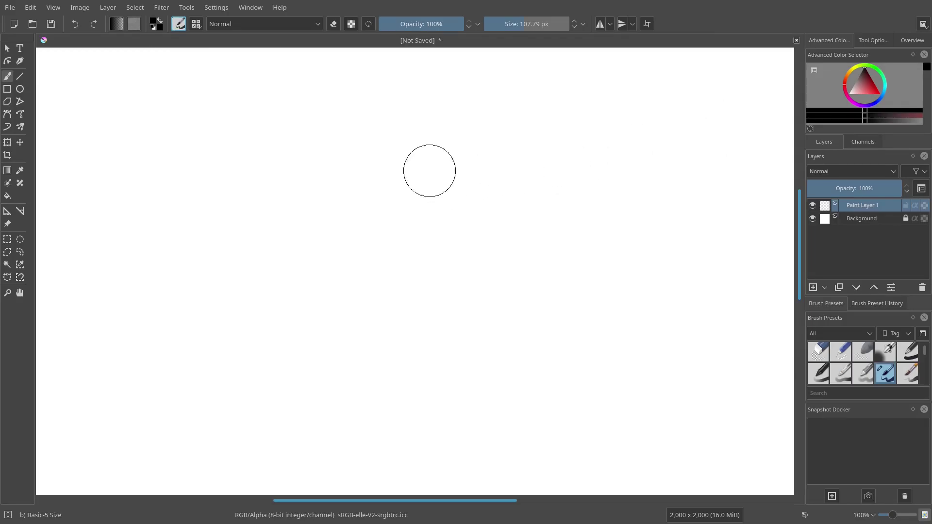
{"action": "mouse_move", "coordinate": [361, 196]}
{"action": "left_mouse_down"}
{"action": "mouse_move", "coordinate": [466, 155]}
{"action": "mouse_move", "coordinate": [422, 237]}
{"action": "mouse_move", "coordinate": [524, 265]}
{"action": "left_mouse_up"}
{"action": "scroll", "coordinate": [524, 266], "scroll_direction": "up", "scroll_amount": 2}
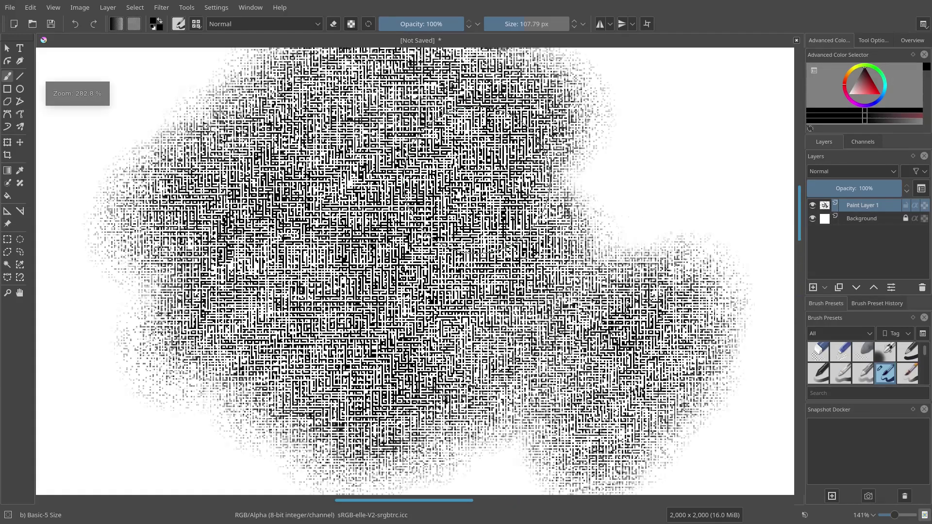
- Cover the visible canvas on Paint Layer 1 with overlapping black textured strokes, filling in the lighter spots
{"action": "scroll", "coordinate": [606, 179], "scroll_direction": "up", "scroll_amount": 1}
{"action": "mouse_move", "coordinate": [507, 212]}
{"action": "left_mouse_down"}
{"action": "mouse_move", "coordinate": [625, 264]}
{"action": "mouse_move", "coordinate": [674, 312]}
{"action": "mouse_move", "coordinate": [633, 184]}
{"action": "left_mouse_up"}
{"action": "mouse_move", "coordinate": [633, 184]}
{"action": "left_mouse_down"}
{"action": "mouse_move", "coordinate": [501, 321]}
{"action": "mouse_move", "coordinate": [286, 389]}
{"action": "left_mouse_up"}
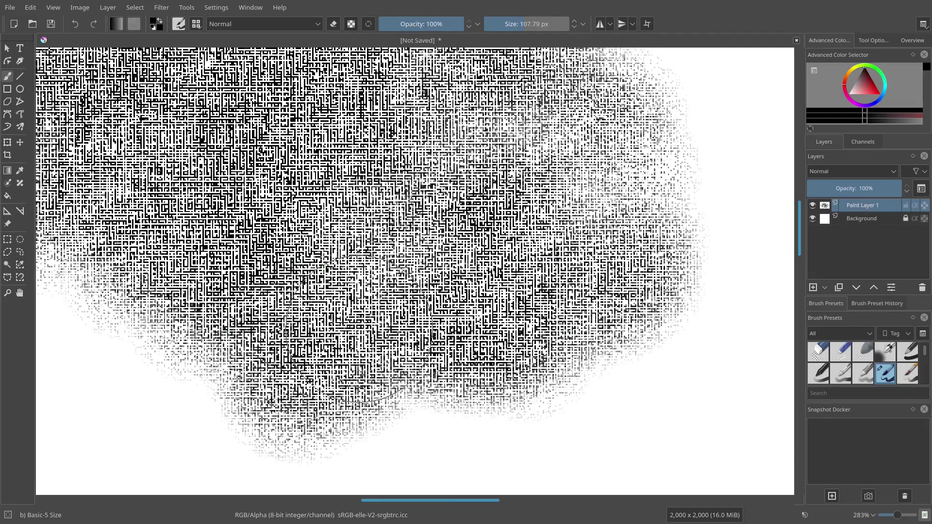
{"action": "scroll", "coordinate": [419, 274], "scroll_direction": "down", "scroll_amount": 2}
{"action": "mouse_move", "coordinate": [244, 251]}
{"action": "left_mouse_down"}
{"action": "mouse_move", "coordinate": [225, 236]}
{"action": "mouse_move", "coordinate": [348, 385]}
{"action": "mouse_move", "coordinate": [465, 340]}
{"action": "mouse_move", "coordinate": [555, 327]}
{"action": "mouse_move", "coordinate": [451, 391]}
{"action": "mouse_move", "coordinate": [657, 292]}
{"action": "mouse_move", "coordinate": [537, 156]}
{"action": "mouse_move", "coordinate": [349, 87]}
{"action": "mouse_move", "coordinate": [159, 216]}
{"action": "mouse_move", "coordinate": [204, 379]}
{"action": "mouse_move", "coordinate": [291, 461]}
{"action": "mouse_move", "coordinate": [443, 433]}
{"action": "mouse_move", "coordinate": [582, 468]}
{"action": "mouse_move", "coordinate": [713, 309]}
{"action": "mouse_move", "coordinate": [500, 73]}
{"action": "mouse_move", "coordinate": [437, 88]}
{"action": "mouse_move", "coordinate": [456, 165]}
{"action": "mouse_move", "coordinate": [522, 238]}
{"action": "mouse_move", "coordinate": [87, 260]}
{"action": "mouse_move", "coordinate": [67, 322]}
{"action": "mouse_move", "coordinate": [121, 398]}
{"action": "mouse_move", "coordinate": [242, 466]}
{"action": "mouse_move", "coordinate": [509, 479]}
{"action": "mouse_move", "coordinate": [661, 453]}
{"action": "mouse_move", "coordinate": [727, 468]}
{"action": "mouse_move", "coordinate": [771, 437]}
{"action": "mouse_move", "coordinate": [765, 177]}
{"action": "mouse_move", "coordinate": [782, 97]}
{"action": "mouse_move", "coordinate": [757, 146]}
{"action": "mouse_move", "coordinate": [601, 78]}
{"action": "mouse_move", "coordinate": [218, 62]}
{"action": "mouse_move", "coordinate": [194, 114]}
{"action": "mouse_move", "coordinate": [78, 100]}
{"action": "mouse_move", "coordinate": [49, 194]}
{"action": "mouse_move", "coordinate": [46, 480]}
{"action": "mouse_move", "coordinate": [78, 488]}
{"action": "left_mouse_up"}
{"action": "key", "text": "ctrl+z"}
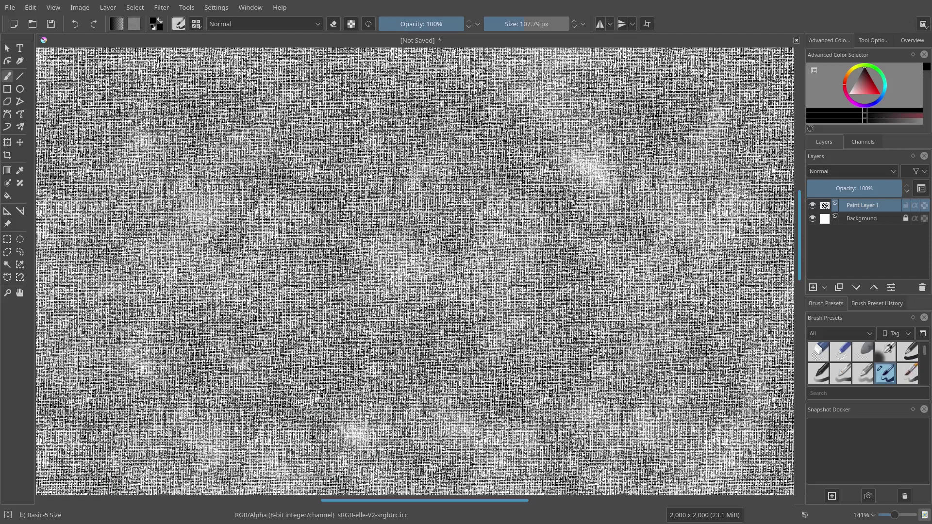
{"action": "left_click_drag", "start_coordinate": [425, 259], "coordinate": [407, 257]}
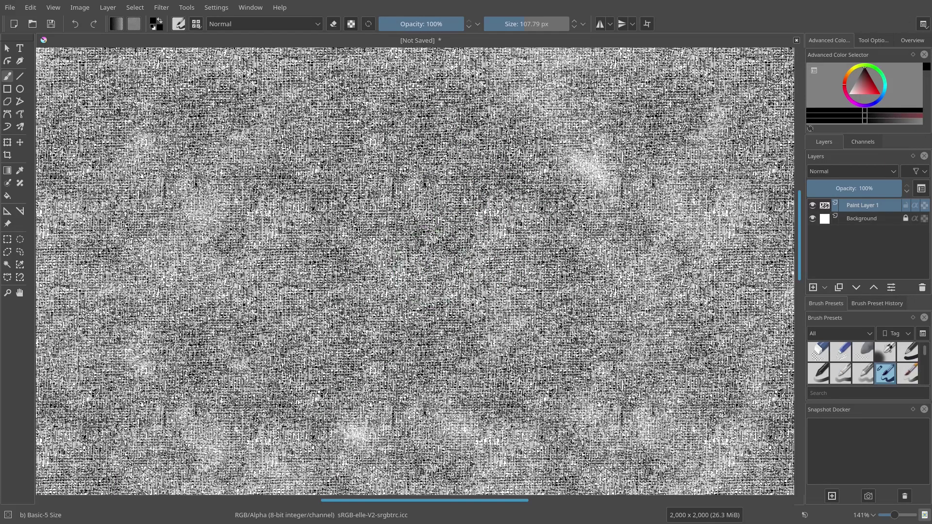
- Undo the latest strokes around the textured patch and restore them to compare the coverage
{"action": "key", "text": "ctrl+z"}
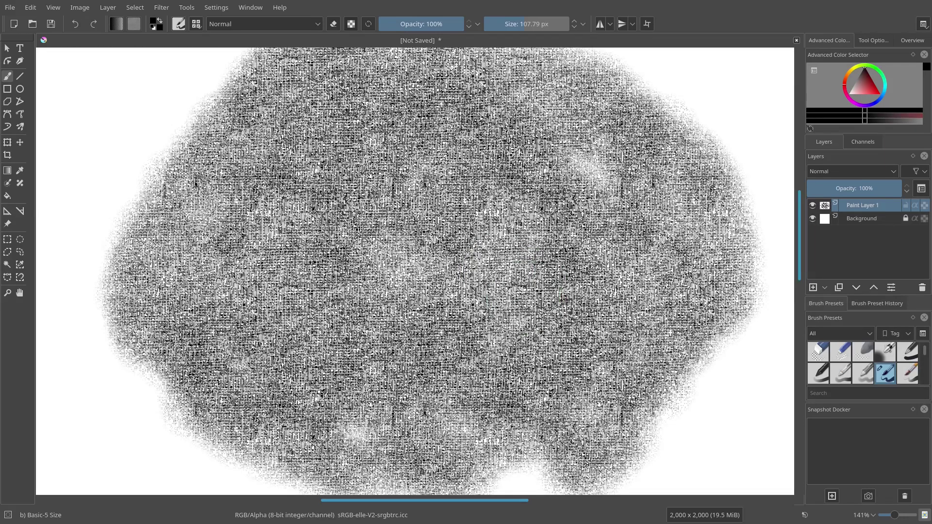
{"action": "key", "text": "ctrl+y"}
{"action": "key", "text": "ctrl+y"}
{"action": "key", "text": "ctrl+shift+z"}
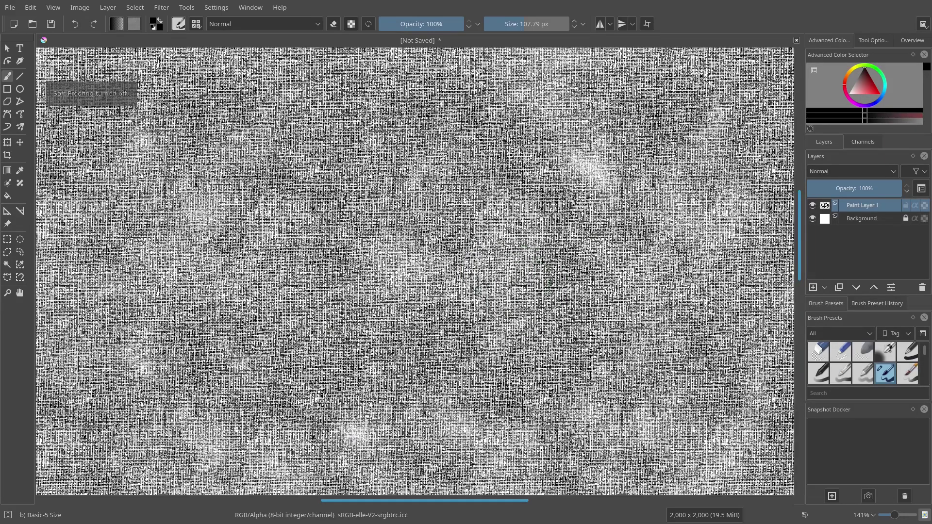
- Unlock the Background layer, try a muted red textured stroke on it with Paint Layer 1 hidden, and undo the stroke
{"action": "left_click", "coordinate": [905, 221]}
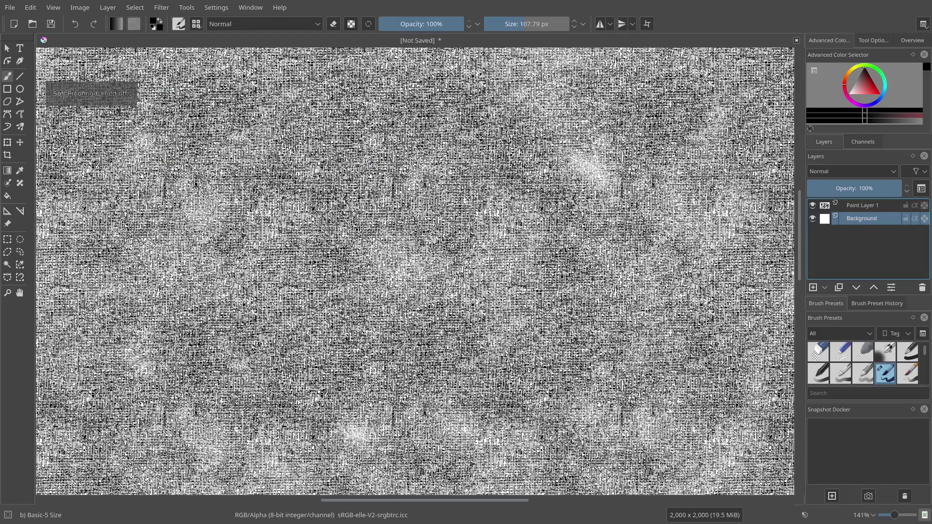
{"action": "left_click", "coordinate": [865, 86]}
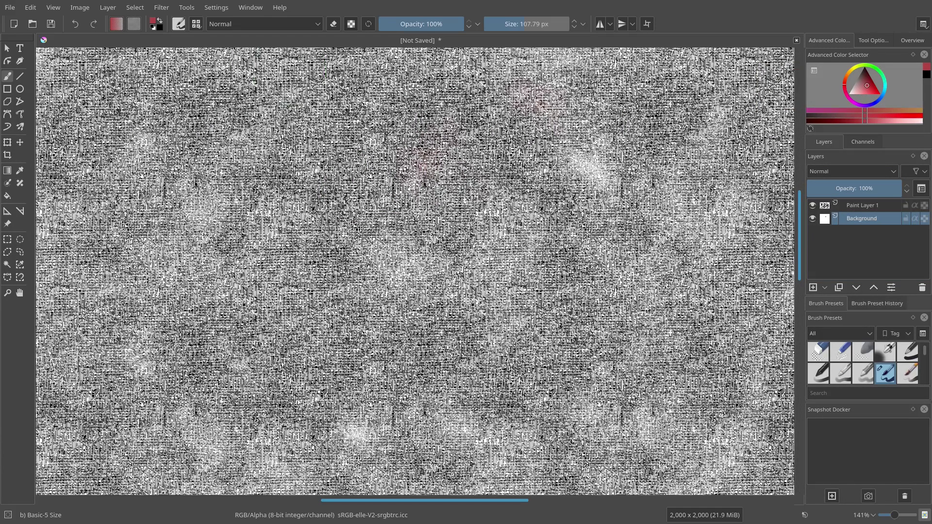
{"action": "left_click", "coordinate": [812, 205]}
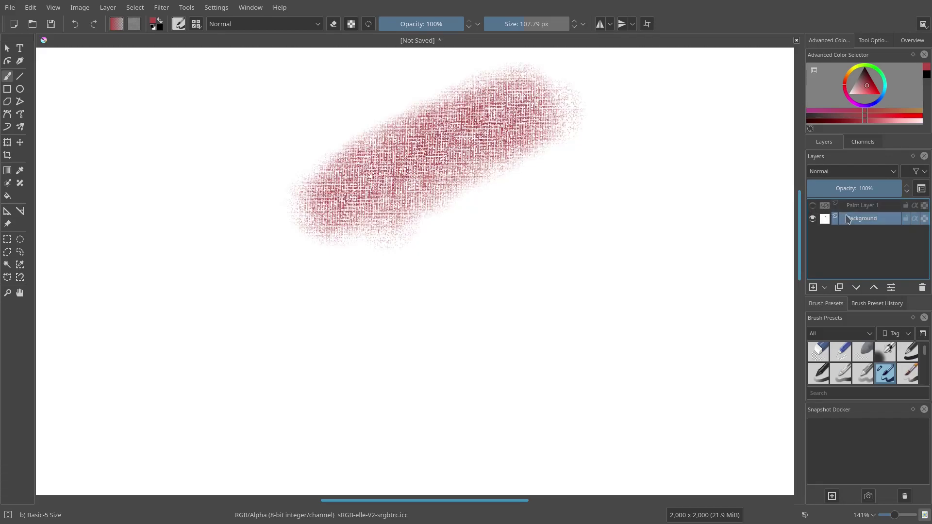
{"action": "key", "text": "ctrl+z"}
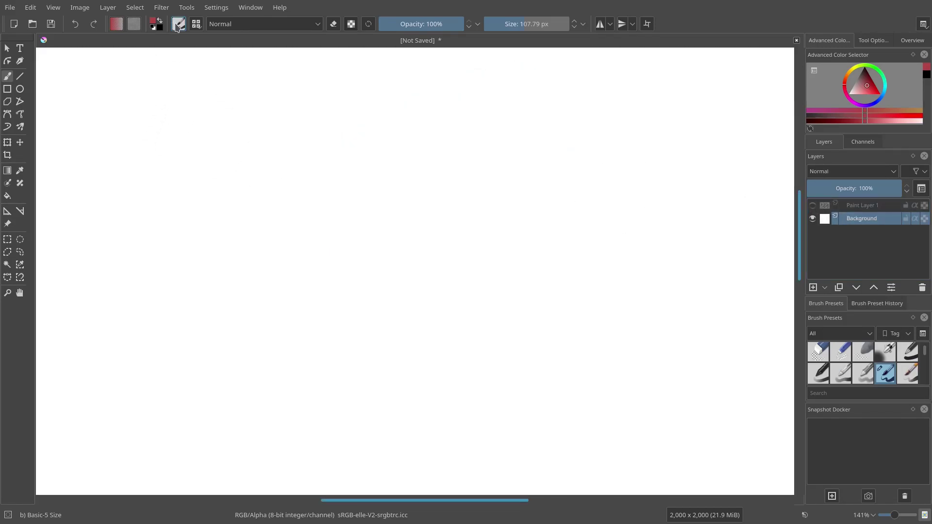
- Fill the Background layer with the muted red and show Paint Layer 1 again
{"action": "left_click", "coordinate": [10, 196]}
{"action": "left_click", "coordinate": [293, 221]}
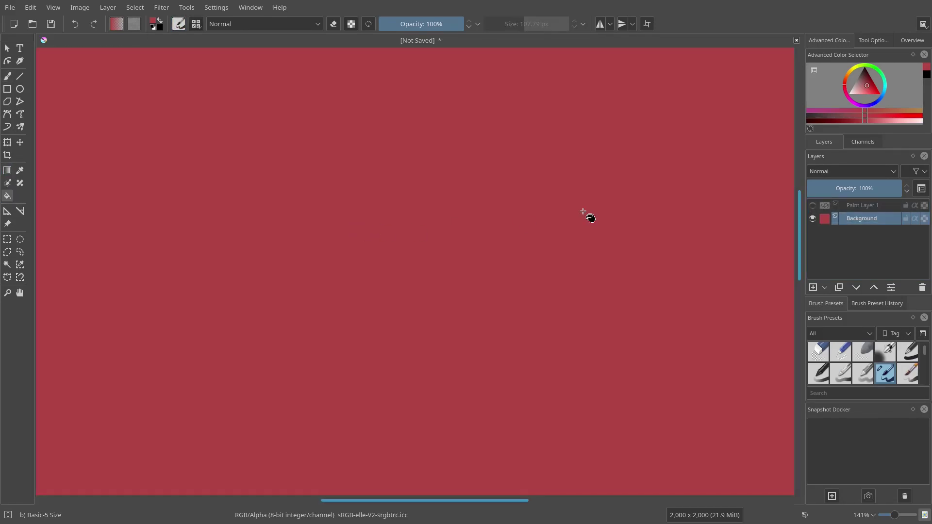
{"action": "left_click", "coordinate": [812, 206]}
- Select Paint Layer 1 and set its blending mode to Overlay
{"action": "left_click", "coordinate": [856, 209]}
{"action": "left_click", "coordinate": [851, 171]}
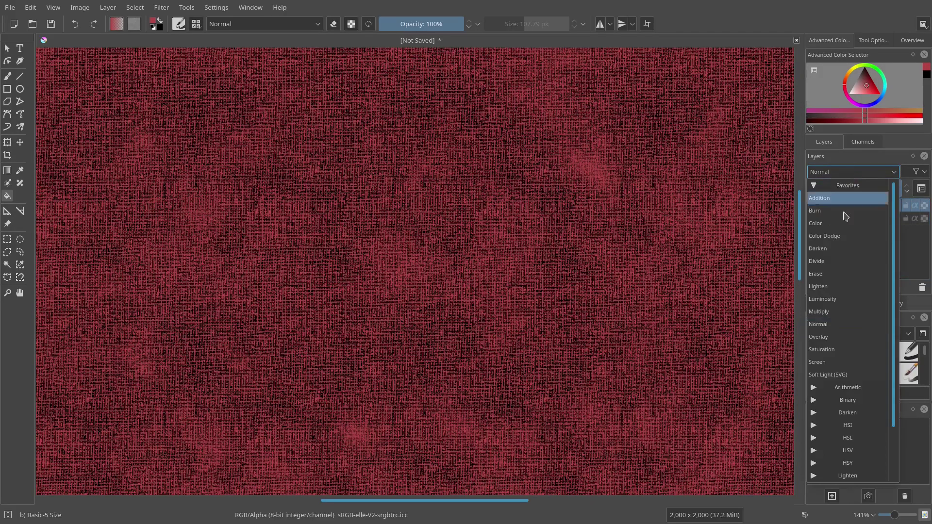
{"action": "left_click", "coordinate": [845, 336]}
{"action": "left_click", "coordinate": [852, 172]}
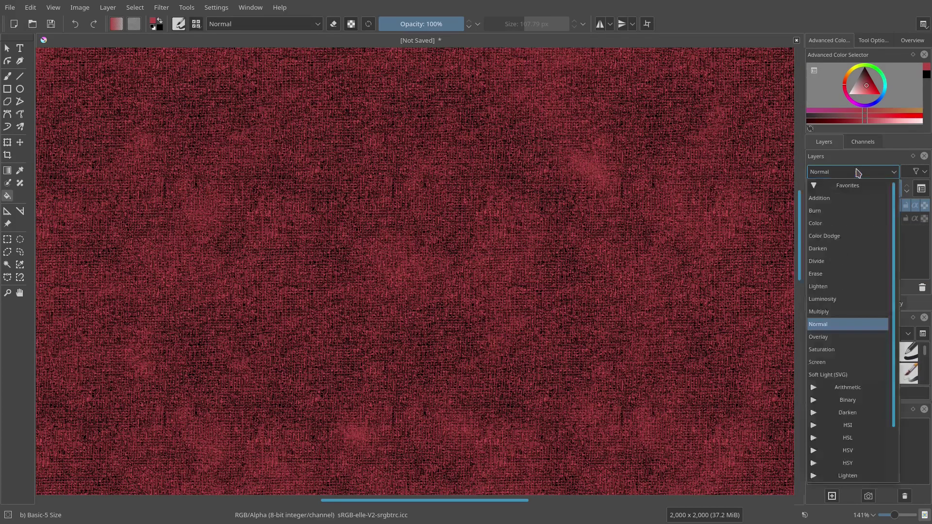
{"action": "left_click", "coordinate": [828, 333]}
{"action": "scroll", "coordinate": [775, 174], "scroll_direction": "up", "scroll_amount": 1}
- Try Paint Layer 1 at 55% opacity, lower it to 33%, and examine the texture up close
{"action": "left_click", "coordinate": [857, 189]}
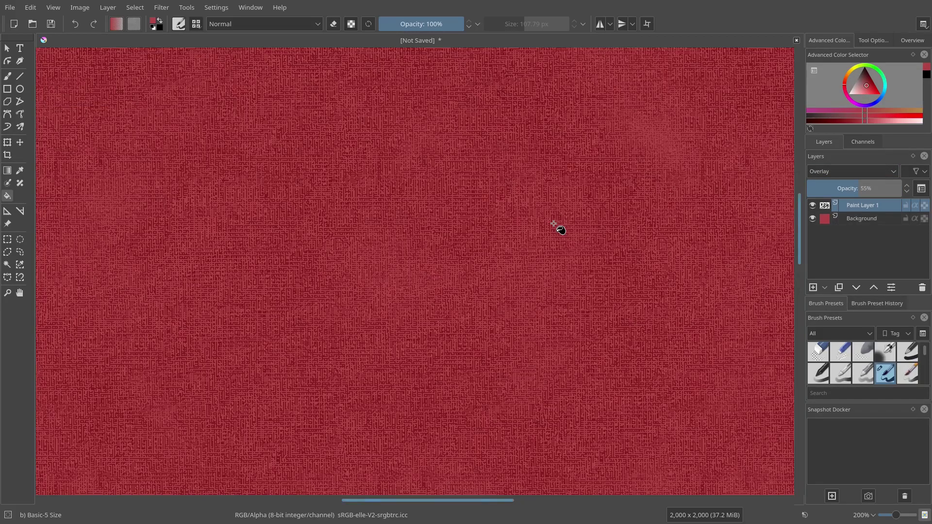
{"action": "scroll", "coordinate": [563, 221], "scroll_direction": "down", "scroll_amount": 4}
{"action": "scroll", "coordinate": [577, 218], "scroll_direction": "up", "scroll_amount": 3}
{"action": "left_click", "coordinate": [839, 188]}
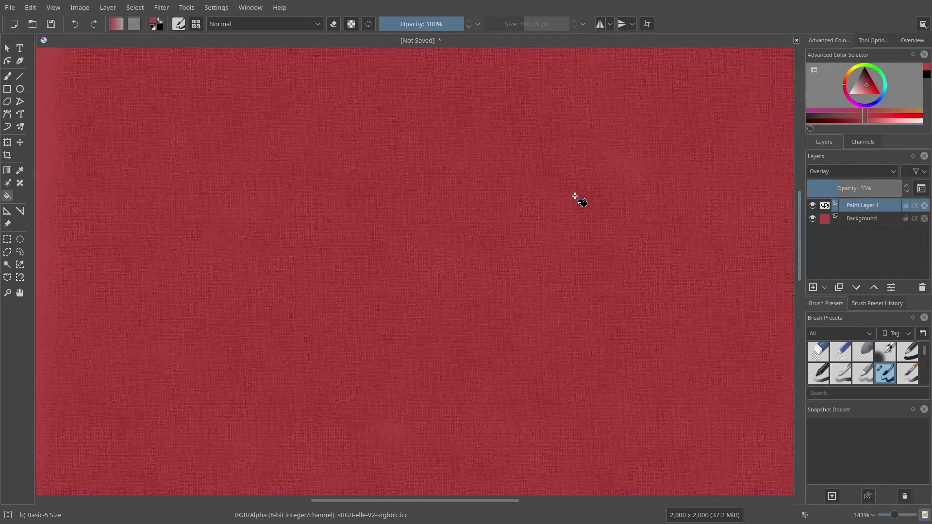
{"action": "scroll", "coordinate": [570, 206], "scroll_direction": "down", "scroll_amount": 3}
{"action": "scroll", "coordinate": [549, 219], "scroll_direction": "up", "scroll_amount": 2}
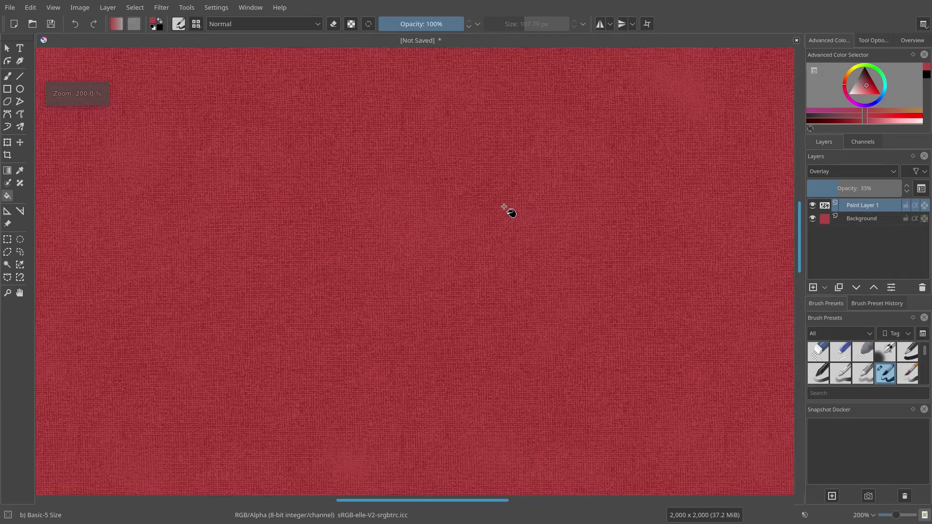
{"action": "scroll", "coordinate": [505, 224], "scroll_direction": "up", "scroll_amount": 3}
{"action": "scroll", "coordinate": [430, 253], "scroll_direction": "up", "scroll_amount": 2}
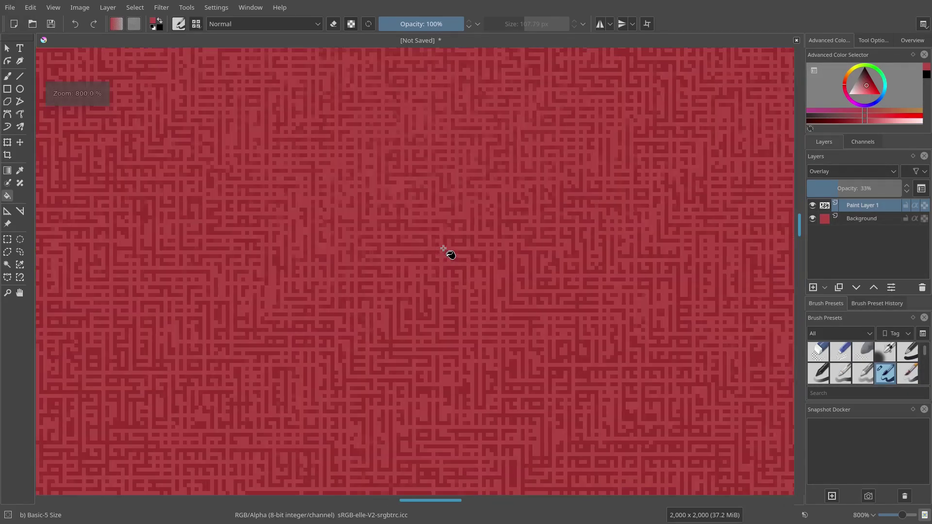
- Apply a Gaussian Blur with matching horizontal and vertical radii to Paint Layer 1 and compare the blurred and unblurred texture
{"action": "left_click", "coordinate": [188, 6]}
{"action": "left_click", "coordinate": [187, 6]}
{"action": "left_click", "coordinate": [161, 7]}
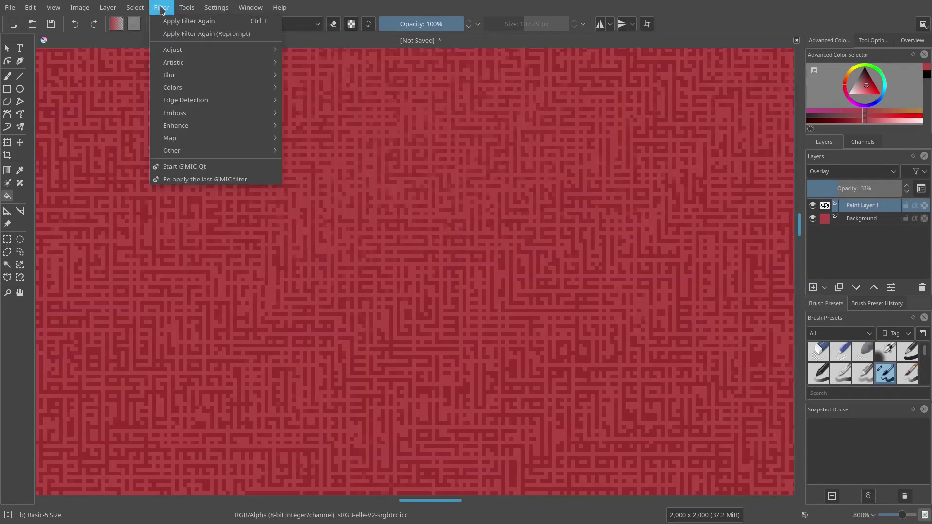
{"action": "mouse_move", "coordinate": [179, 53]}
{"action": "mouse_move", "coordinate": [184, 76]}
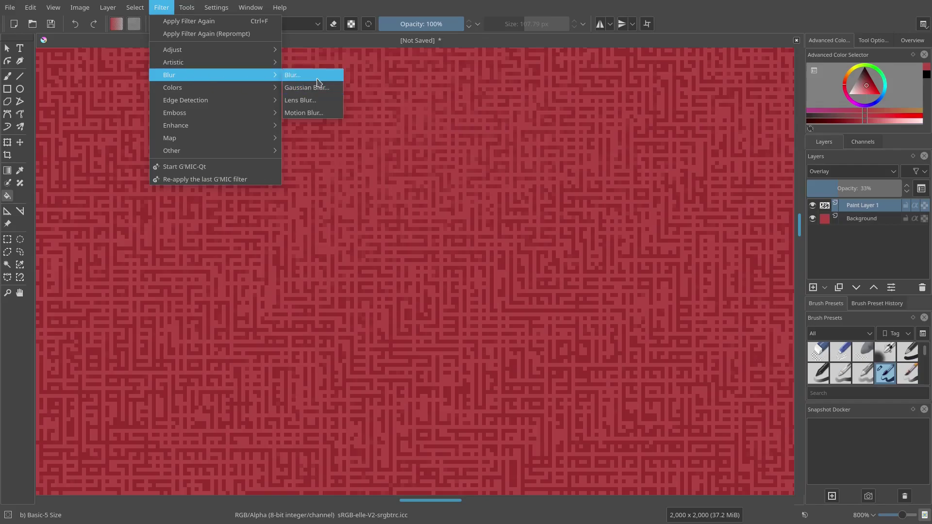
{"action": "left_click", "coordinate": [319, 93]}
{"action": "left_click_drag", "start_coordinate": [461, 226], "coordinate": [403, 227]}
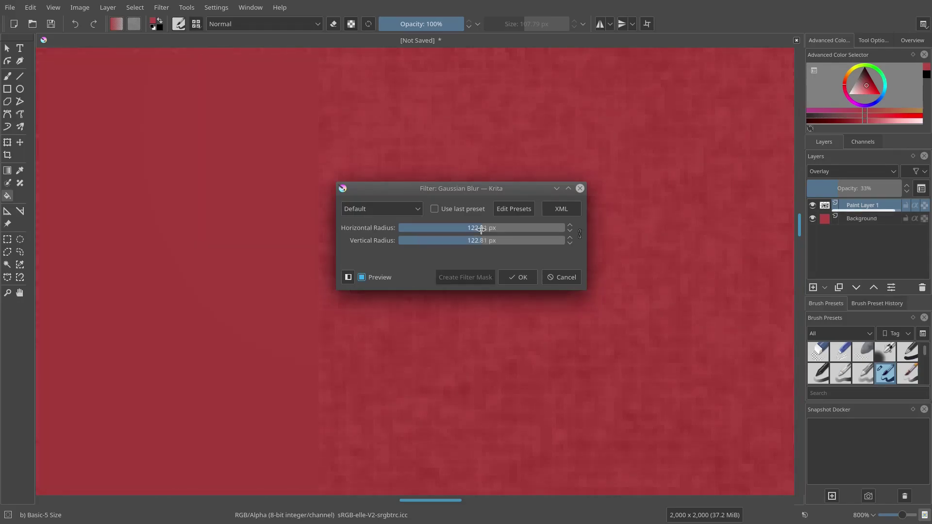
{"action": "left_click", "coordinate": [533, 279]}
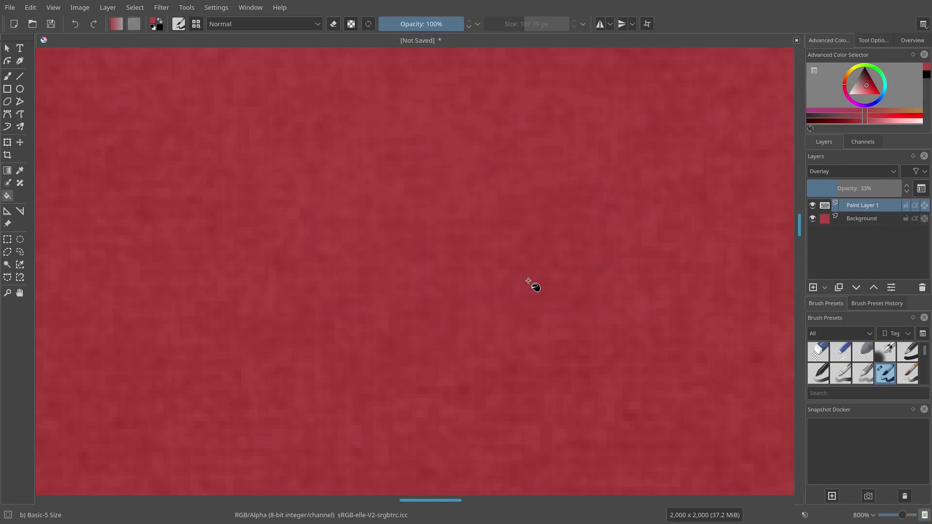
{"action": "scroll", "coordinate": [531, 281], "scroll_direction": "down", "scroll_amount": 1}
{"action": "scroll", "coordinate": [534, 266], "scroll_direction": "up", "scroll_amount": 2}
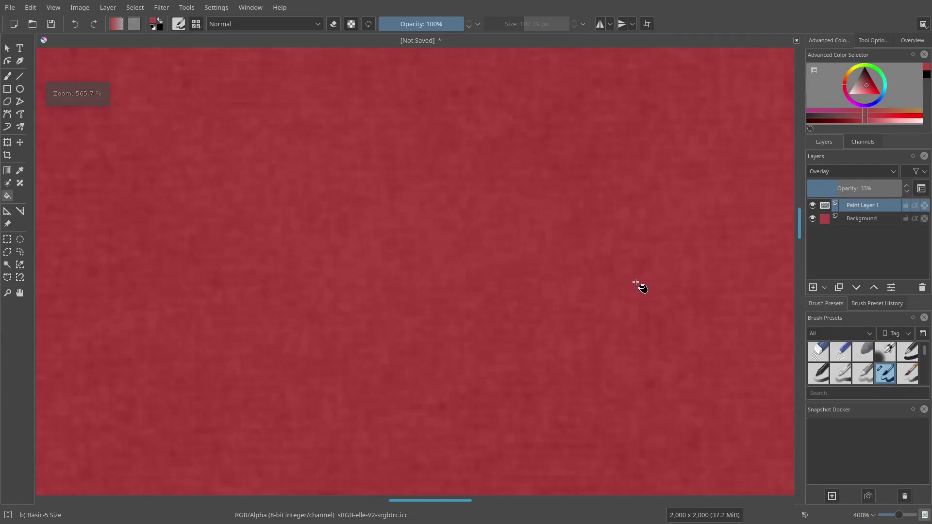
{"action": "scroll", "coordinate": [530, 260], "scroll_direction": "up", "scroll_amount": 3}
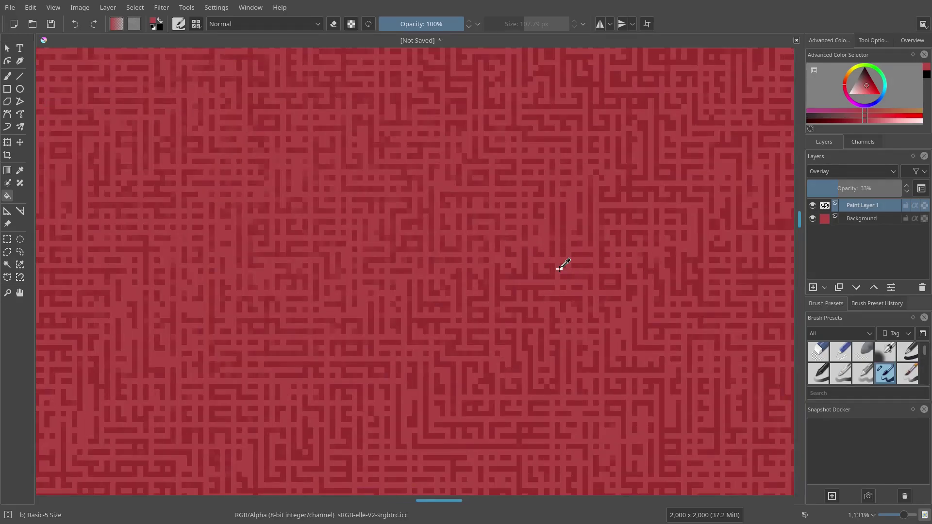
{"action": "scroll", "coordinate": [550, 264], "scroll_direction": "down", "scroll_amount": 9}
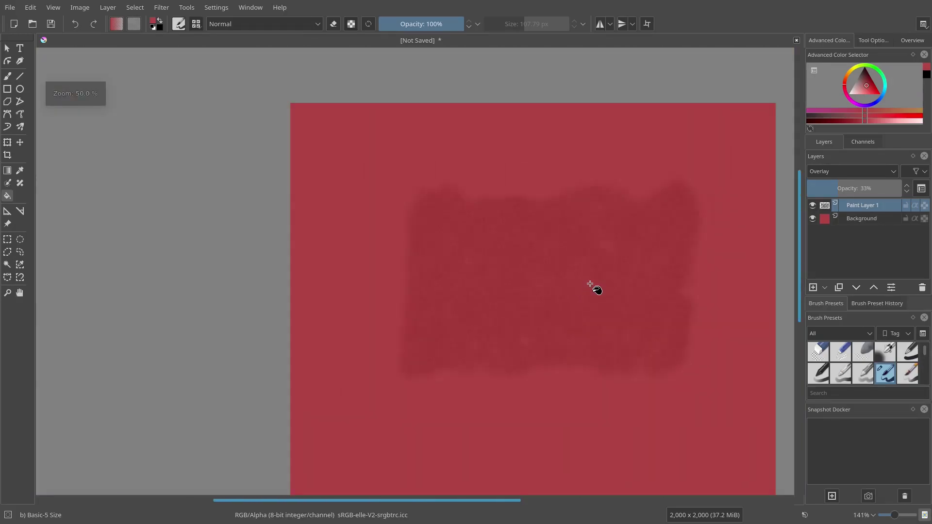
{"action": "scroll", "coordinate": [522, 263], "scroll_direction": "up", "scroll_amount": 2}
- Reapply the last Gaussian Blur three times to Paint Layer 1 and inspect the softened patch at different zoom levels
{"action": "left_click", "coordinate": [216, 8]}
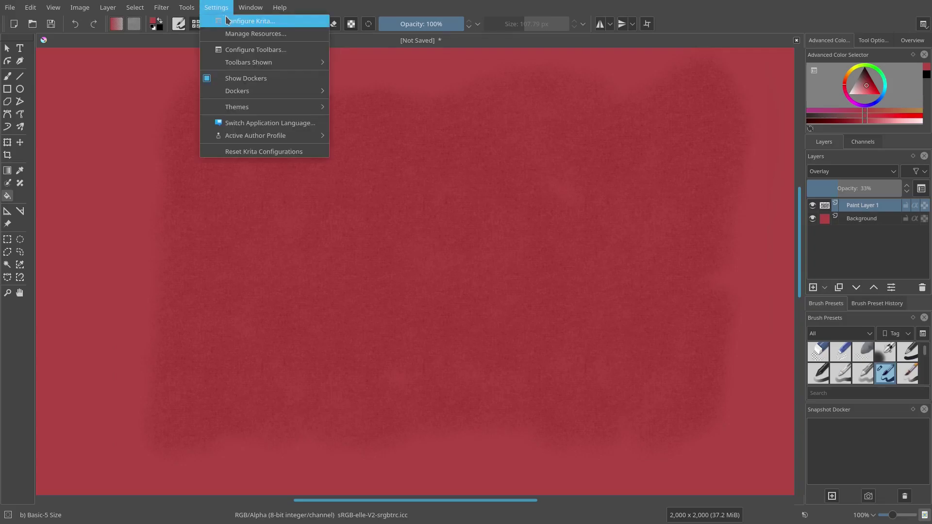
{"action": "left_click", "coordinate": [161, 7]}
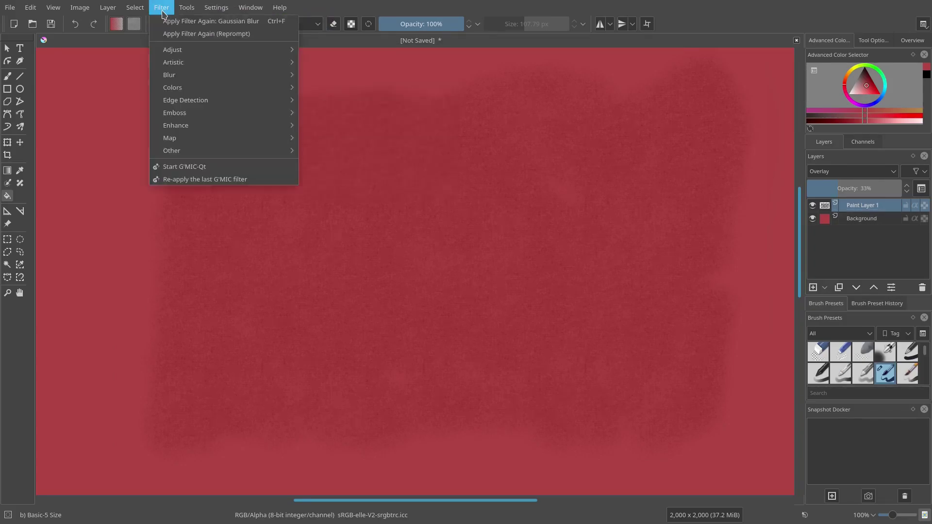
{"action": "left_click", "coordinate": [163, 22]}
{"action": "left_click", "coordinate": [161, 8]}
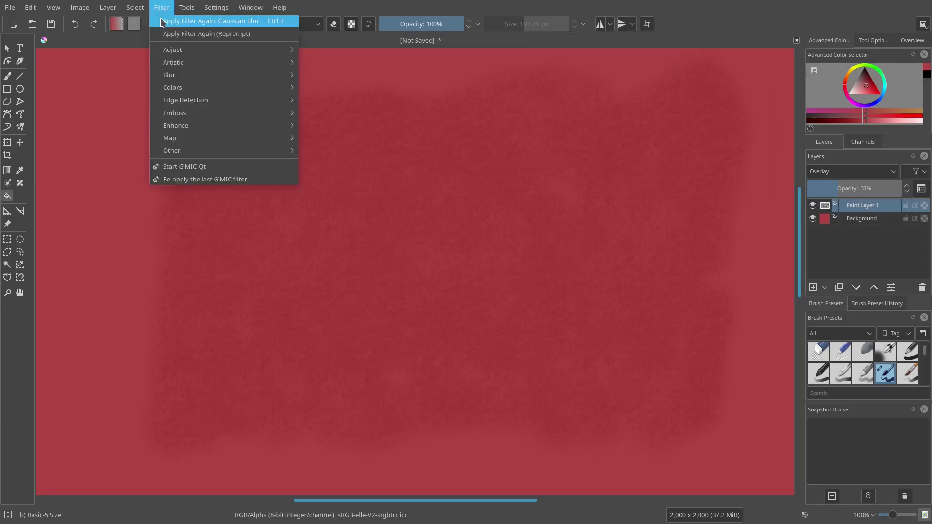
{"action": "left_click", "coordinate": [163, 21]}
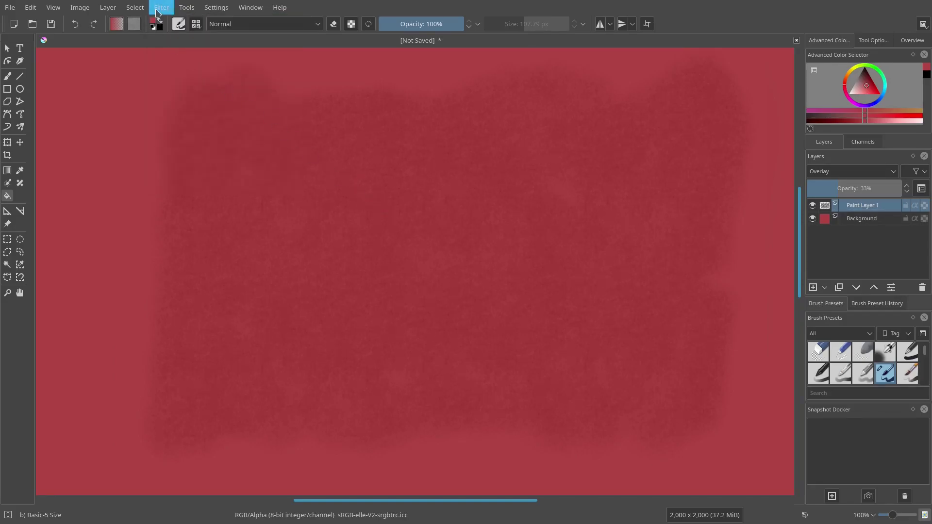
{"action": "left_click", "coordinate": [156, 10]}
{"action": "left_click", "coordinate": [161, 21]}
{"action": "scroll", "coordinate": [353, 226], "scroll_direction": "down", "scroll_amount": 3}
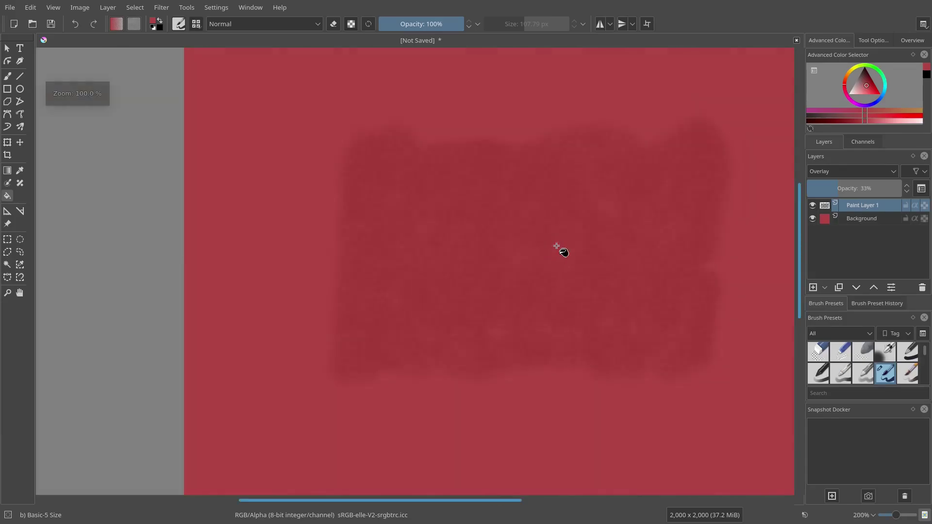
{"action": "scroll", "coordinate": [574, 247], "scroll_direction": "down", "scroll_amount": 3}
{"action": "scroll", "coordinate": [574, 247], "scroll_direction": "up", "scroll_amount": 5}
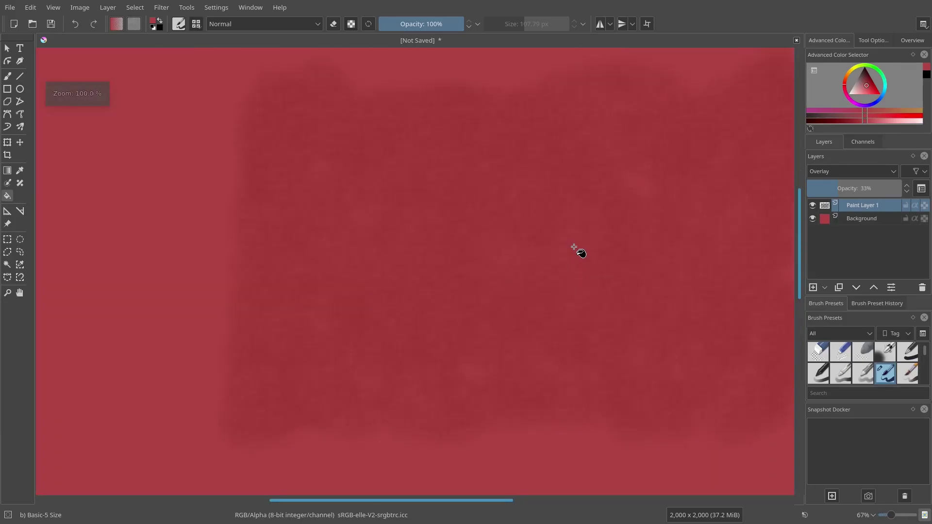
{"action": "scroll", "coordinate": [446, 218], "scroll_direction": "down", "scroll_amount": 3}
- Invert the colours of the blurred patch on Paint Layer 1 and inspect its lightened texture
{"action": "left_click", "coordinate": [160, 10]}
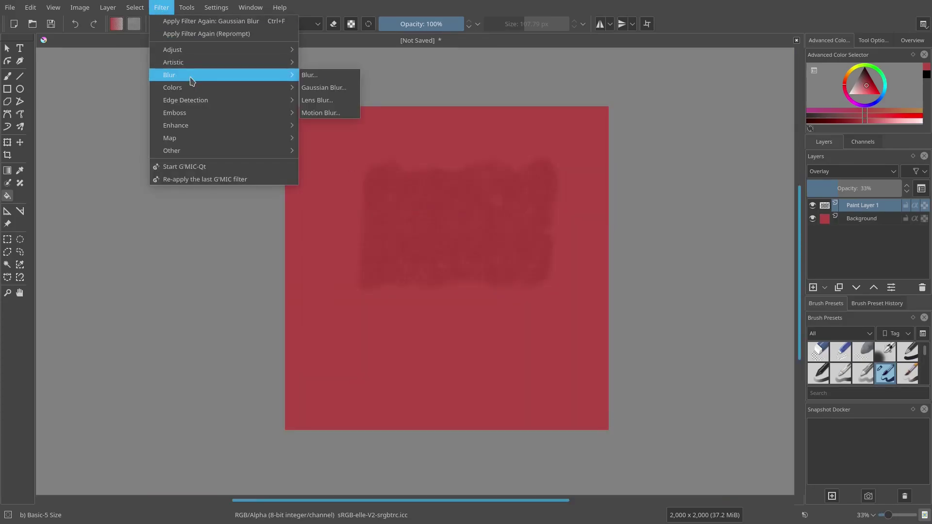
{"action": "mouse_move", "coordinate": [190, 88]}
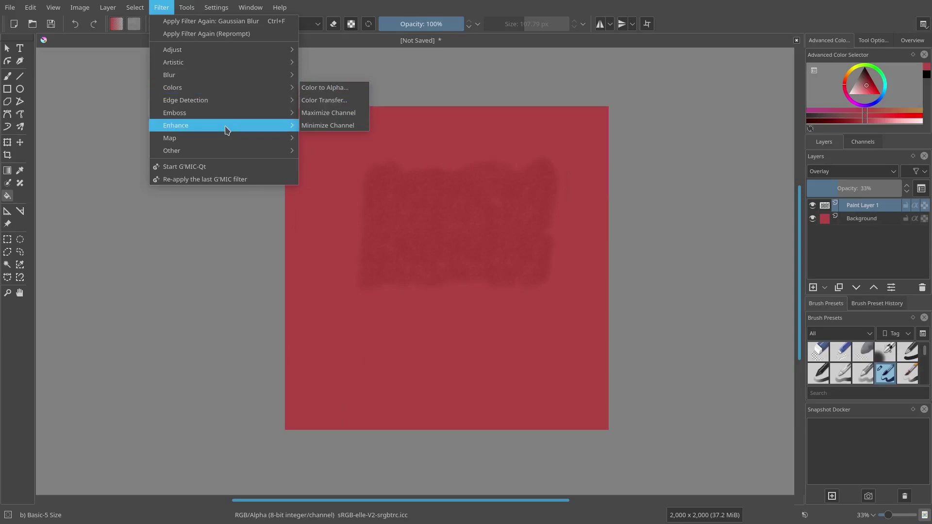
{"action": "mouse_move", "coordinate": [175, 49]}
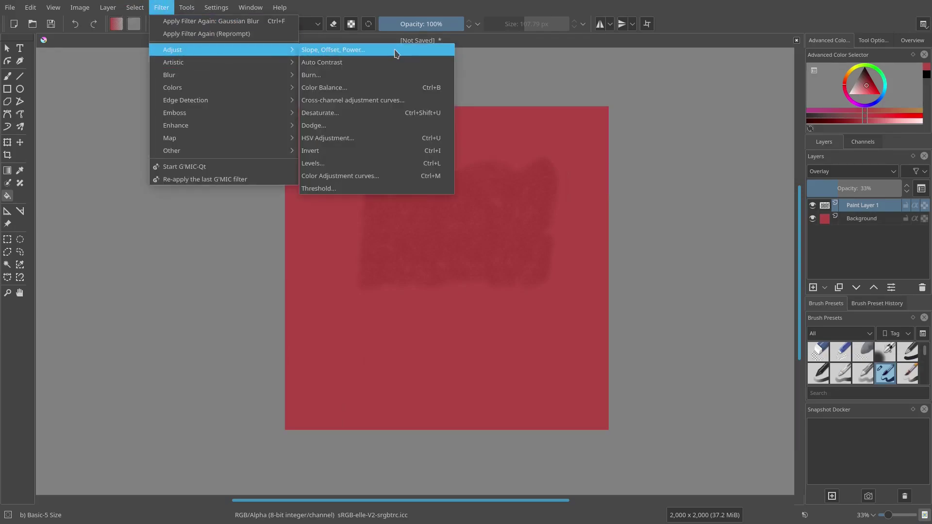
{"action": "left_click", "coordinate": [345, 152]}
{"action": "scroll", "coordinate": [499, 235], "scroll_direction": "up", "scroll_amount": 3}
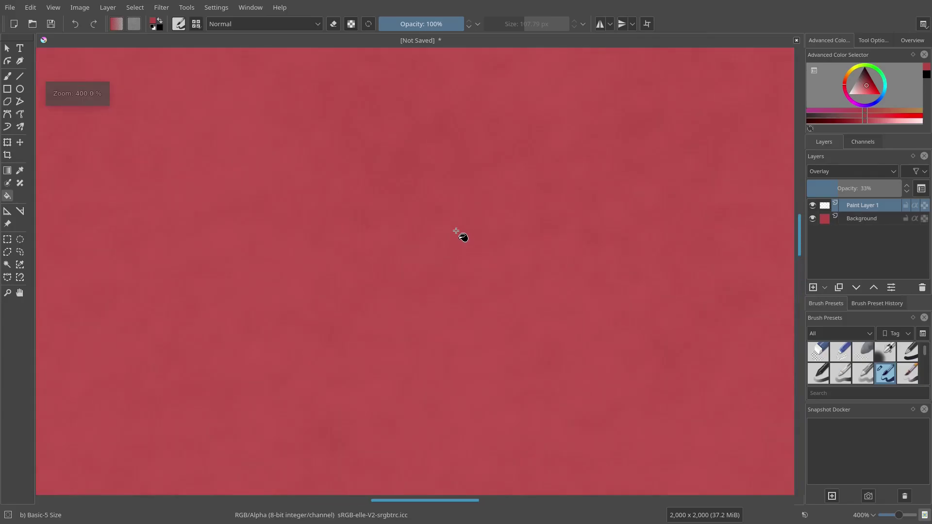
{"action": "scroll", "coordinate": [458, 235], "scroll_direction": "down", "scroll_amount": 5}
{"action": "scroll", "coordinate": [520, 218], "scroll_direction": "down", "scroll_amount": 3}
{"action": "scroll", "coordinate": [526, 218], "scroll_direction": "up", "scroll_amount": 6}
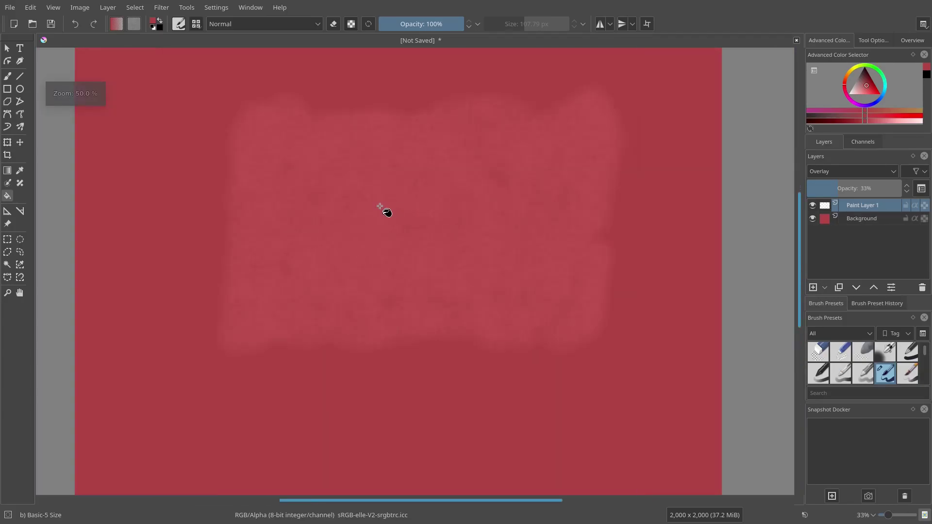
{"action": "scroll", "coordinate": [465, 177], "scroll_direction": "up", "scroll_amount": 2}
- Clear Paint Layer 1, switch back to the Freehand Brush and swap the foreground colour to black
{"action": "left_click_drag", "start_coordinate": [455, 187], "coordinate": [417, 183]}
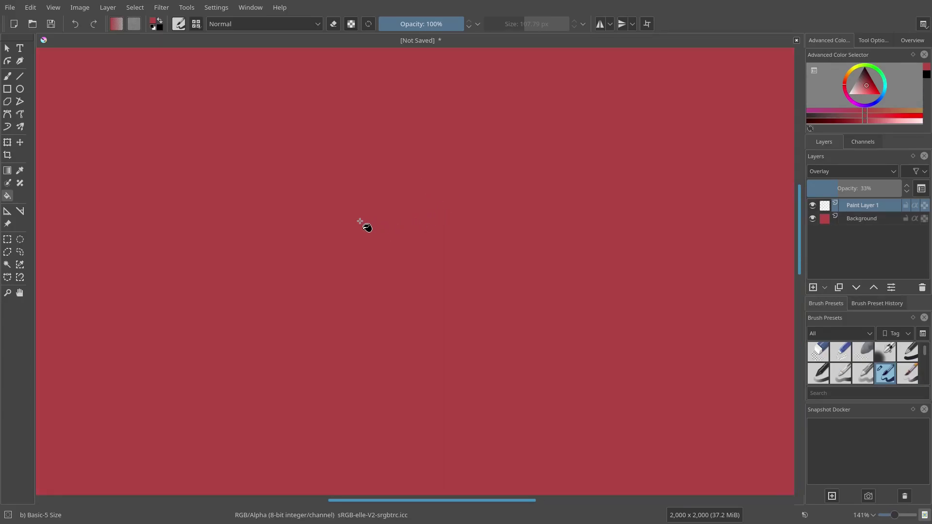
{"action": "left_click", "coordinate": [11, 76]}
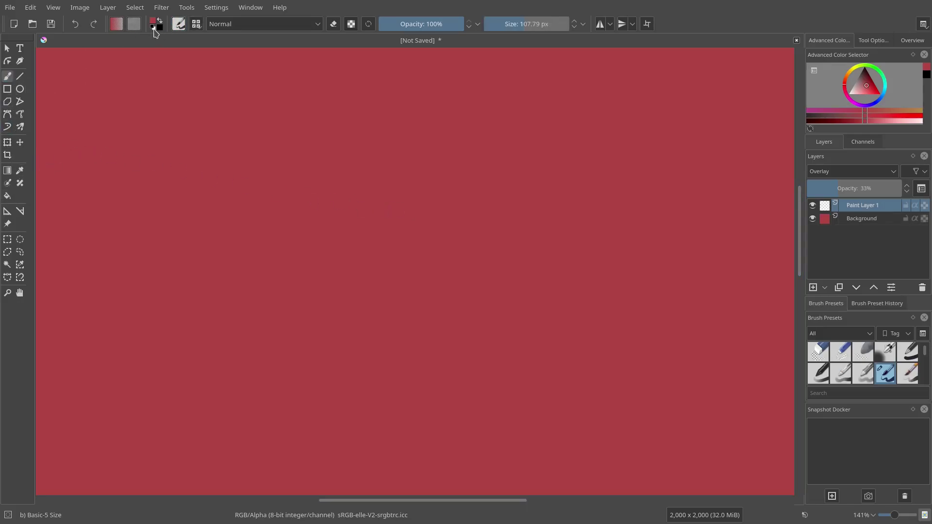
{"action": "scroll", "coordinate": [347, 232], "scroll_direction": "down", "scroll_amount": 5}
{"action": "scroll", "coordinate": [435, 183], "scroll_direction": "up", "scroll_amount": 3}
{"action": "left_click_drag", "start_coordinate": [436, 183], "coordinate": [413, 187]}
{"action": "left_click", "coordinate": [155, 27]}
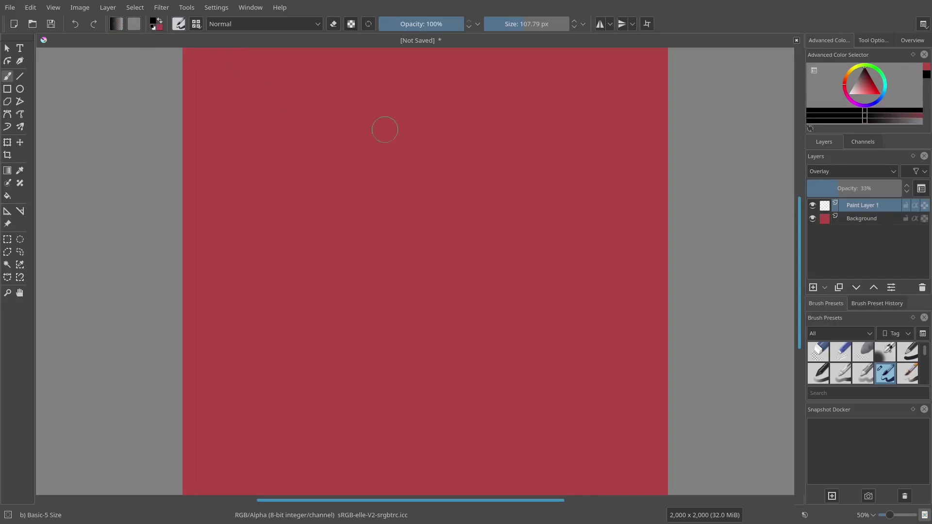
- Paint overlapping black textured strokes across the red canvas on the Overlay layer
{"action": "left_click_drag", "start_coordinate": [383, 131], "coordinate": [400, 151]}
{"action": "scroll", "coordinate": [374, 210], "scroll_direction": "up", "scroll_amount": 4}
{"action": "mouse_move", "coordinate": [387, 201]}
{"action": "left_mouse_down"}
{"action": "mouse_move", "coordinate": [401, 269]}
{"action": "mouse_move", "coordinate": [616, 379]}
{"action": "mouse_move", "coordinate": [426, 311]}
{"action": "left_mouse_up"}
{"action": "mouse_move", "coordinate": [483, 165]}
{"action": "left_mouse_down"}
{"action": "mouse_move", "coordinate": [434, 182]}
{"action": "mouse_move", "coordinate": [437, 437]}
{"action": "mouse_move", "coordinate": [674, 432]}
{"action": "mouse_move", "coordinate": [512, 281]}
{"action": "left_mouse_up"}
{"action": "mouse_move", "coordinate": [698, 209]}
{"action": "left_mouse_down"}
{"action": "mouse_move", "coordinate": [288, 314]}
{"action": "mouse_move", "coordinate": [445, 318]}
{"action": "mouse_move", "coordinate": [676, 137]}
{"action": "mouse_move", "coordinate": [561, 269]}
{"action": "mouse_move", "coordinate": [688, 333]}
{"action": "mouse_move", "coordinate": [597, 338]}
{"action": "left_mouse_up"}
{"action": "mouse_move", "coordinate": [541, 346]}
{"action": "left_mouse_down"}
{"action": "mouse_move", "coordinate": [513, 165]}
{"action": "mouse_move", "coordinate": [561, 370]}
{"action": "mouse_move", "coordinate": [548, 386]}
{"action": "left_mouse_up"}
{"action": "mouse_move", "coordinate": [478, 398]}
{"action": "left_mouse_down"}
{"action": "mouse_move", "coordinate": [522, 191]}
{"action": "mouse_move", "coordinate": [491, 312]}
{"action": "mouse_move", "coordinate": [690, 233]}
{"action": "mouse_move", "coordinate": [510, 88]}
{"action": "mouse_move", "coordinate": [529, 328]}
{"action": "mouse_move", "coordinate": [553, 355]}
{"action": "left_mouse_up"}
{"action": "left_click_drag", "start_coordinate": [551, 210], "coordinate": [362, 300]}
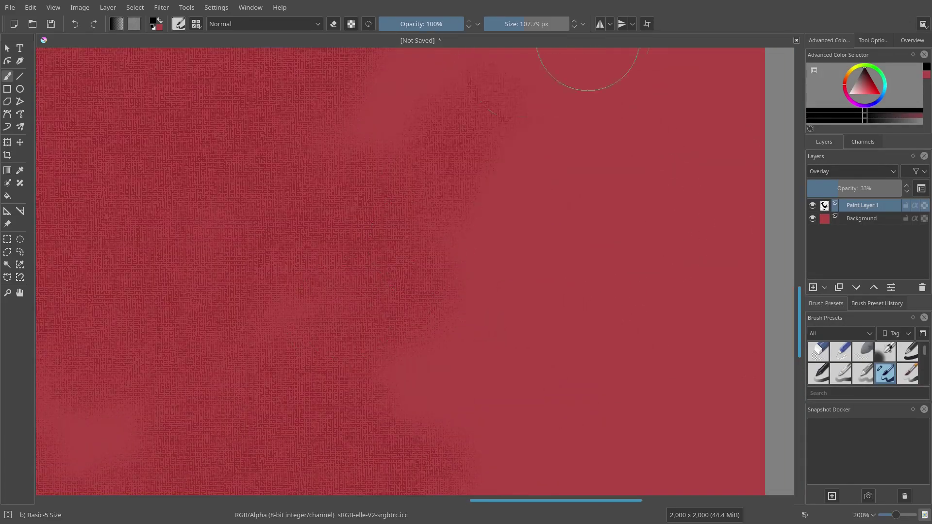